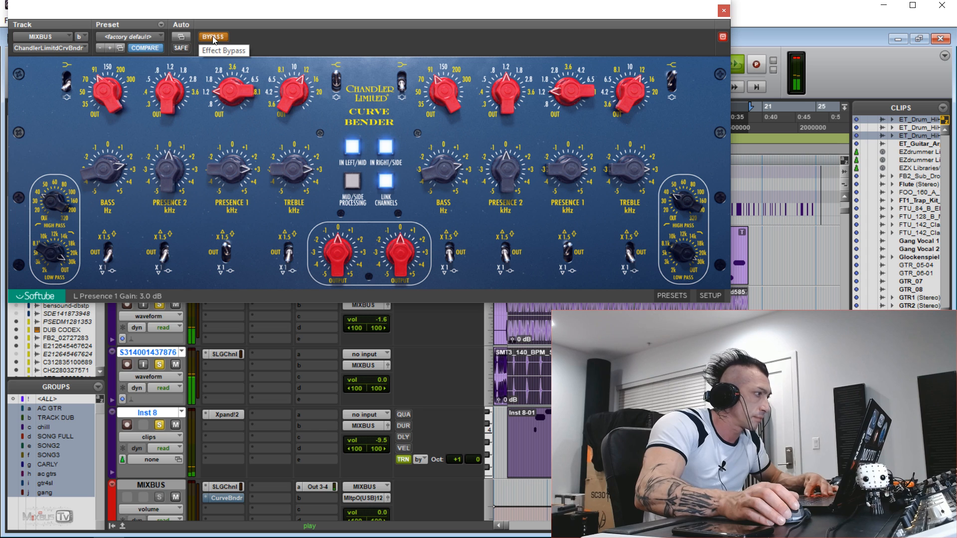
- Lower the linked outputs to -1.0 dB and toggle the equalizer's bypass to compare the processed and unprocessed mix
click(213, 40)
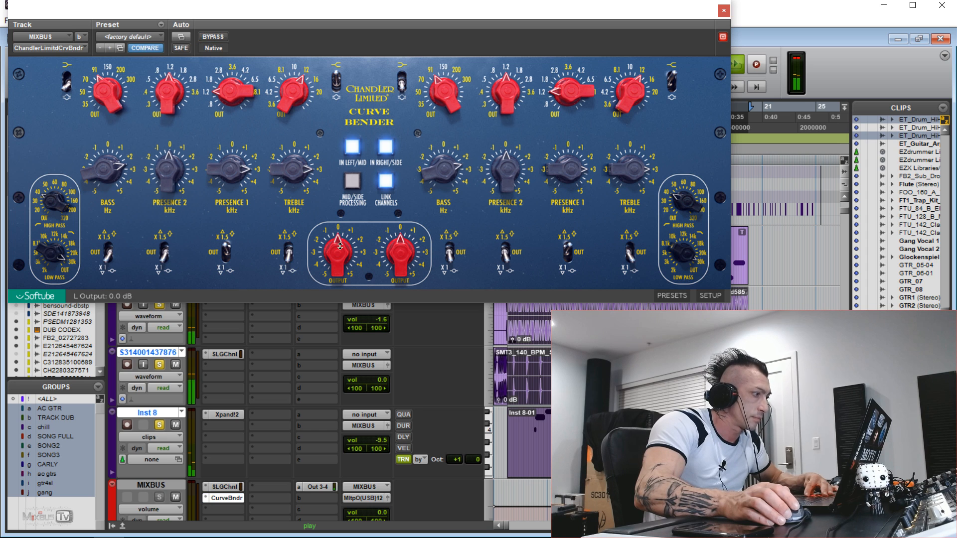
click(217, 40)
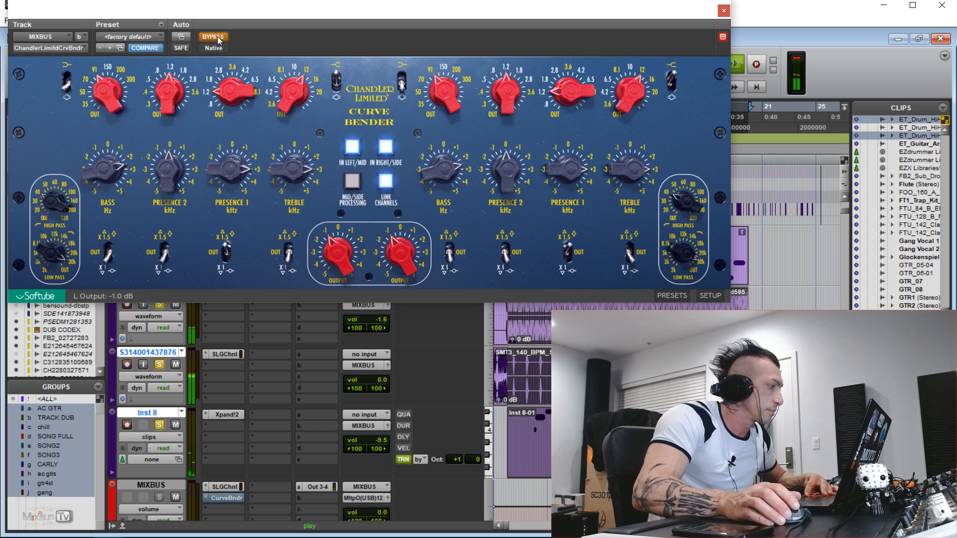
click(223, 37)
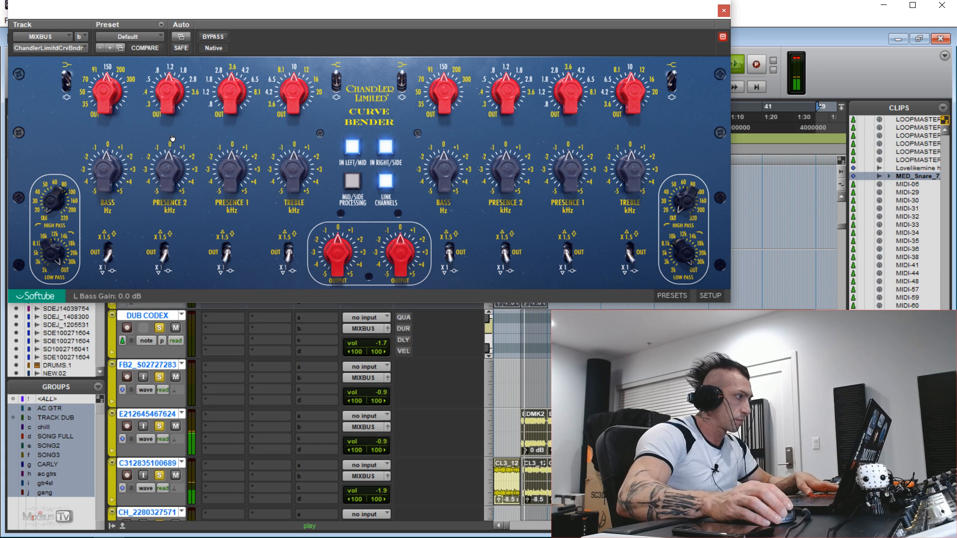
- Set the bass band's frequency to 70 Hz and its gain to 2.0 dB
click(94, 70)
mouse_move(108, 162)
mouse_down()
mouse_move(109, 154)
mouse_move(115, 172)
mouse_up()
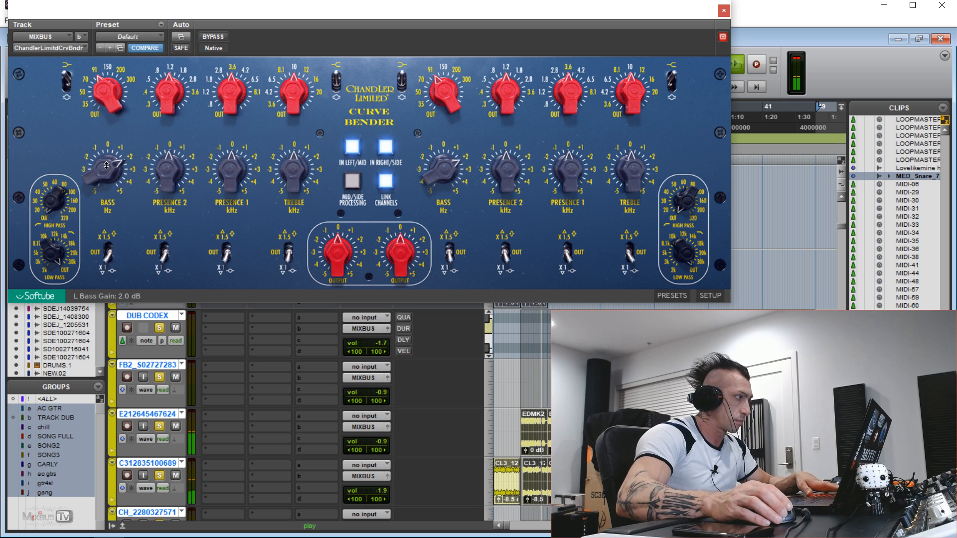
click(67, 84)
click(76, 93)
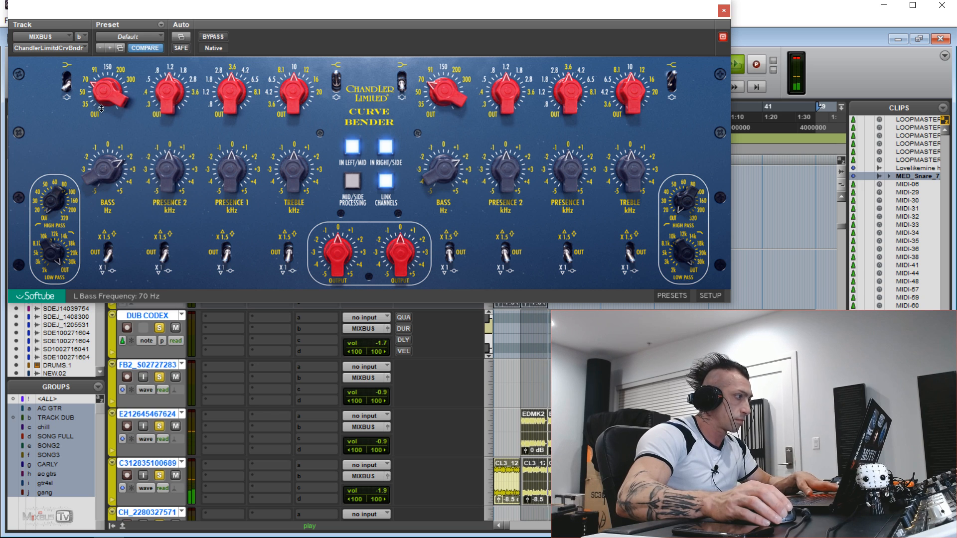
drag(107, 172, 108, 178)
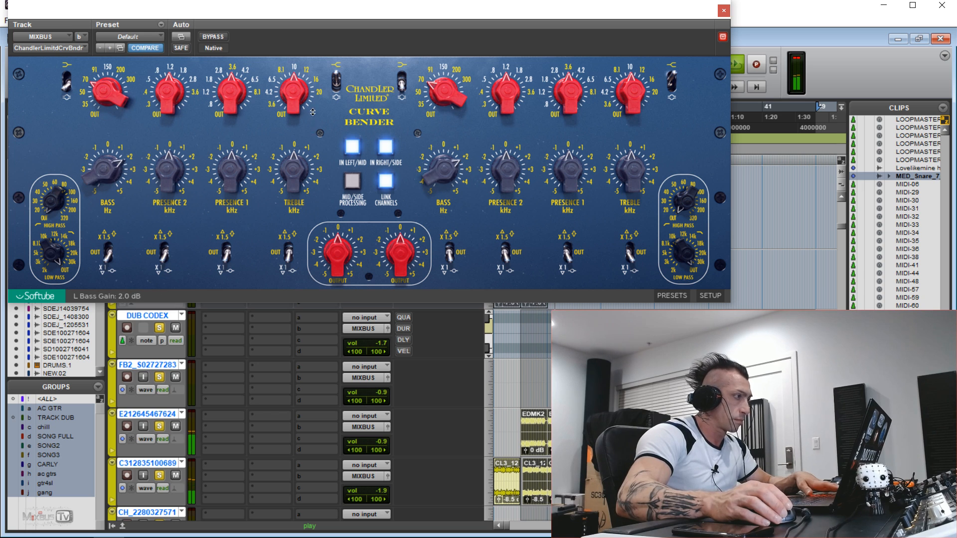
- Tune the Presence 1 band to about 6.5 kHz with a 1.5 dB boost and set the treble gain to 2.0 dB
click(254, 98)
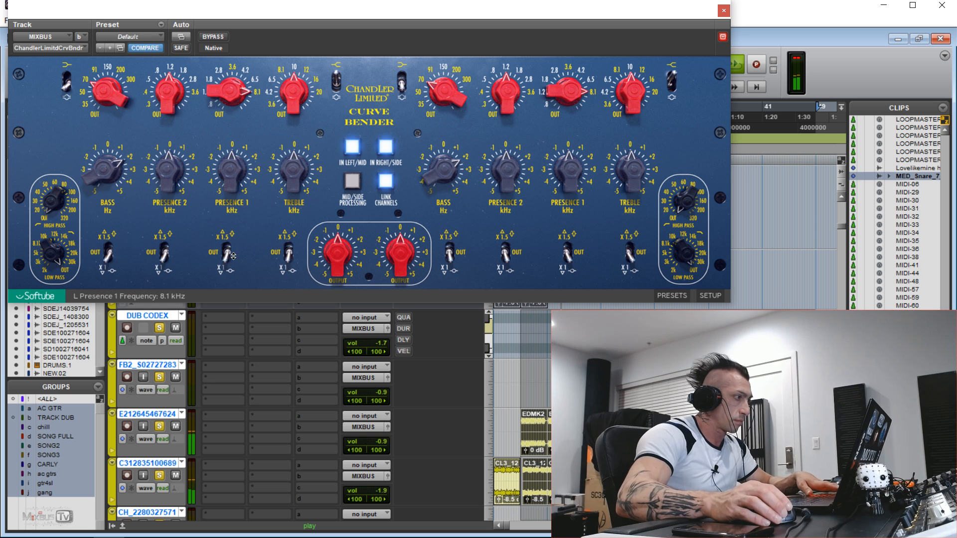
drag(224, 176, 226, 170)
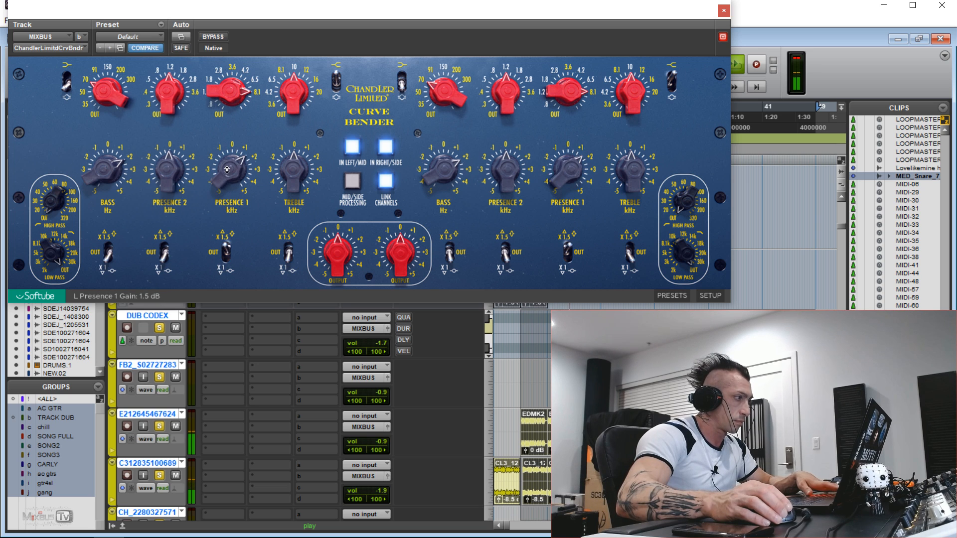
click(231, 104)
click(228, 251)
click(227, 253)
drag(295, 172, 297, 157)
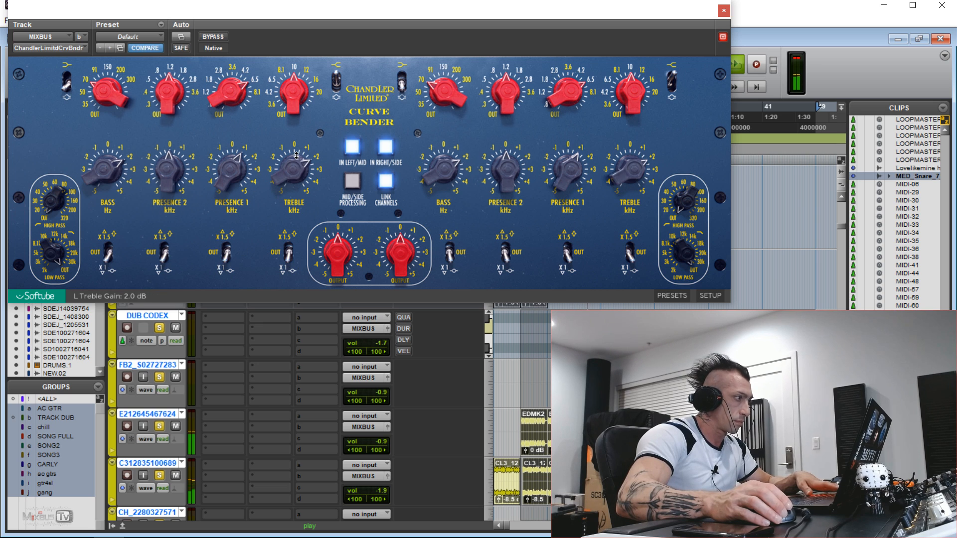
- Tune the Presence 2 band to 0.3 kHz and cut its gain by about 1 dB
drag(168, 105, 182, 177)
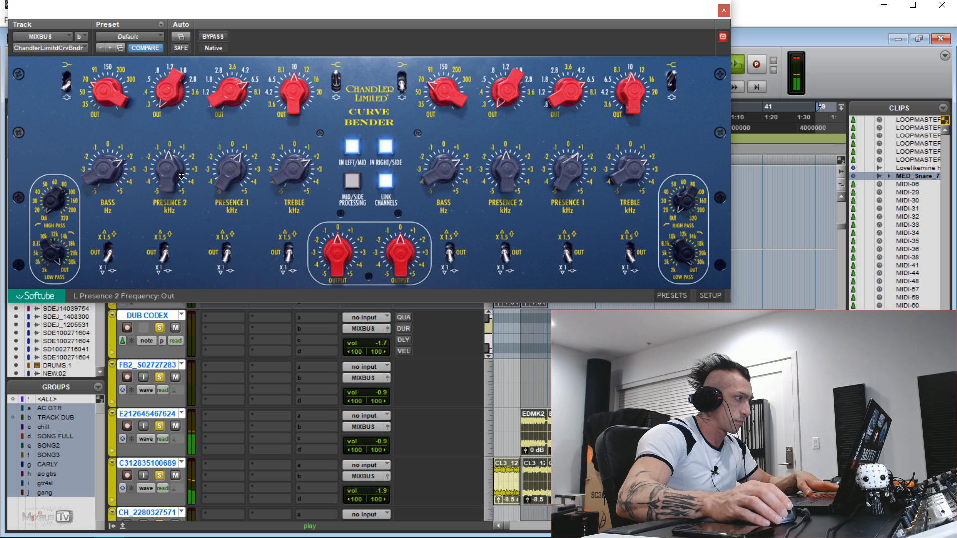
drag(166, 96, 166, 89)
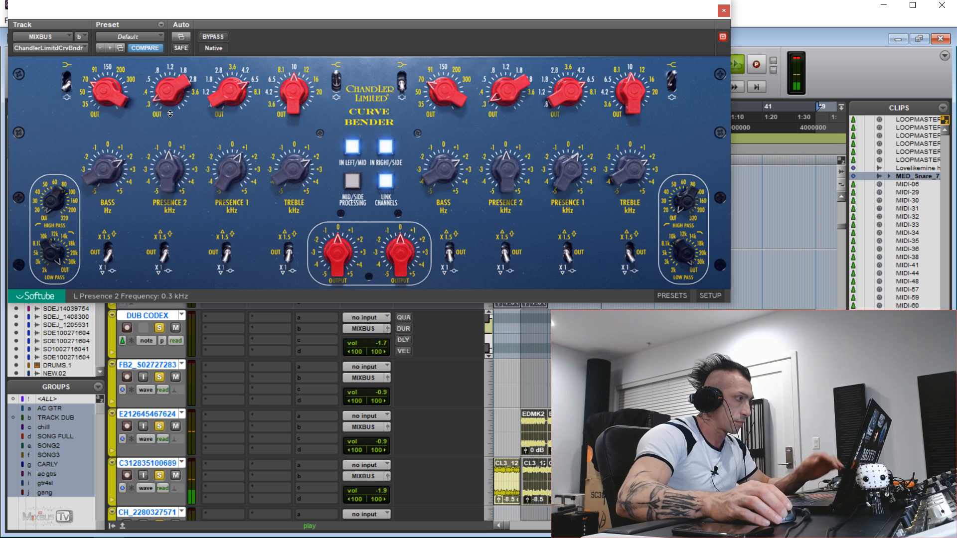
drag(175, 162, 173, 173)
- Set the bass gain to 1.5 dB and toggle the bypass to compare the equalized and original sound
drag(111, 172, 110, 175)
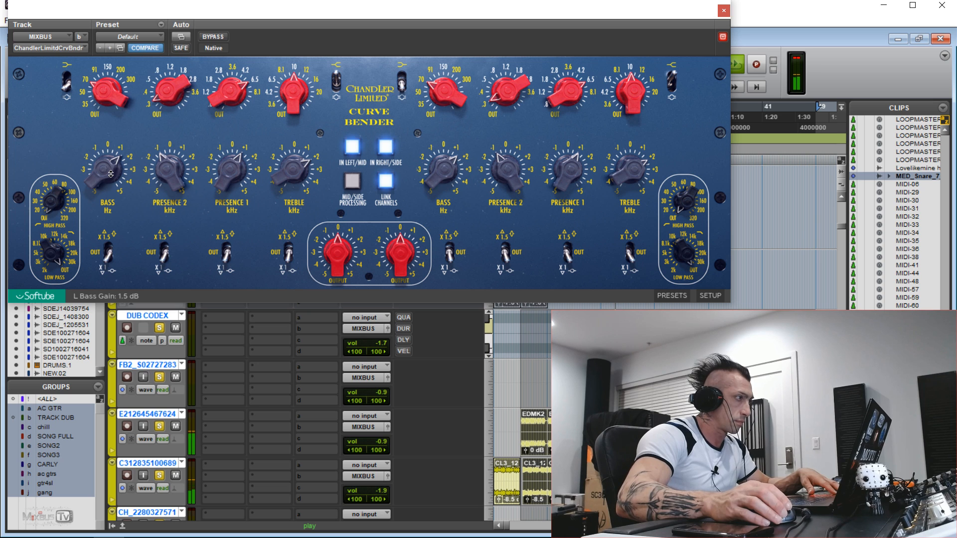
click(211, 38)
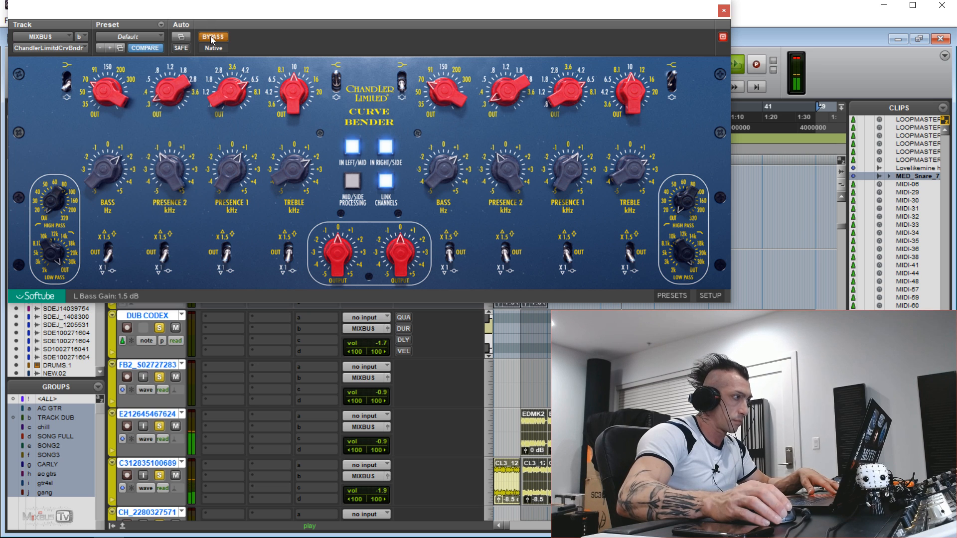
click(211, 37)
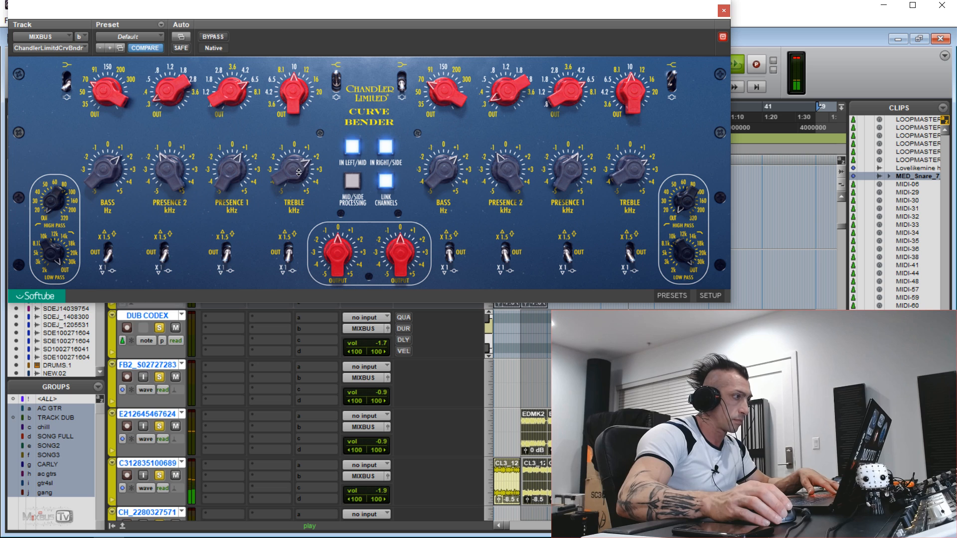
- Set the treble band to a 12 kHz shelf, trying the peak shape and fine-tuning its gain, and toggle the bypass
click(336, 83)
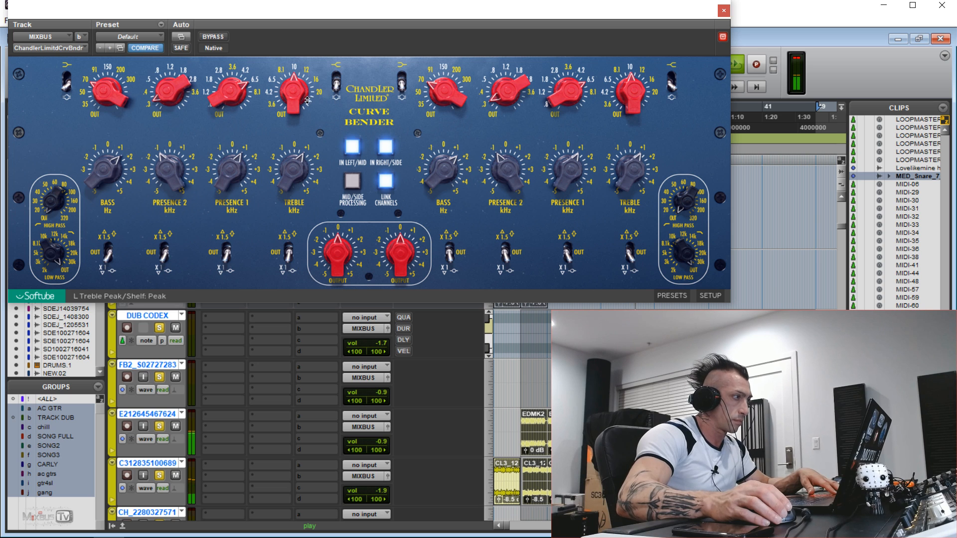
drag(300, 104, 300, 91)
mouse_move(306, 174)
mouse_down()
mouse_move(307, 160)
mouse_move(298, 174)
mouse_up()
click(336, 84)
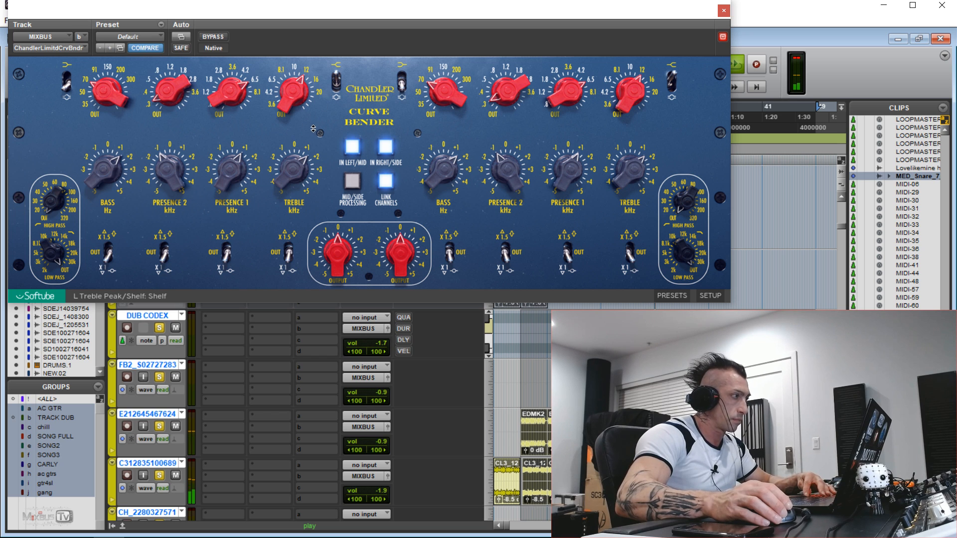
click(214, 36)
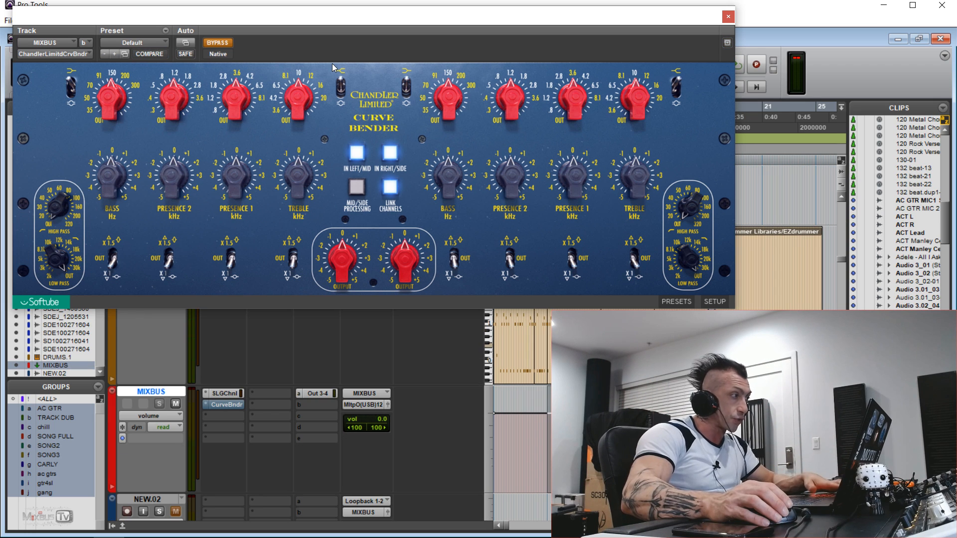
- View the equalizer's list of factory presets and close it without choosing one
click(146, 46)
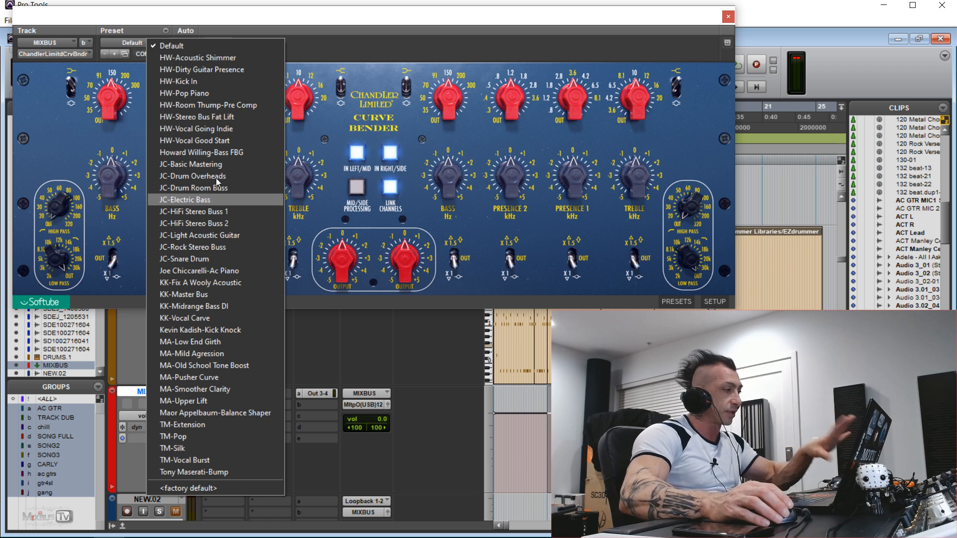
click(377, 71)
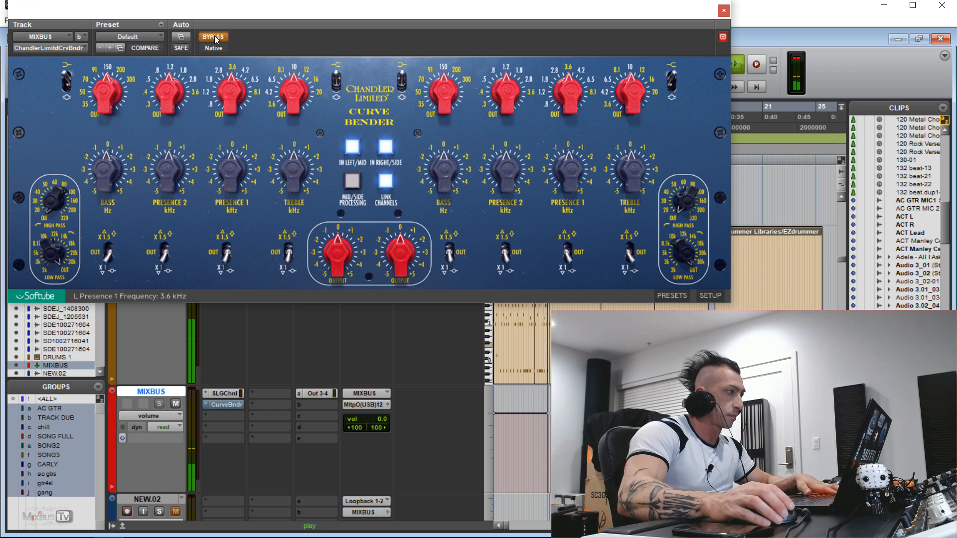
- Activate the equalizer and set the bass band to a 200 Hz shelf with 3.5 dB of gain
click(216, 39)
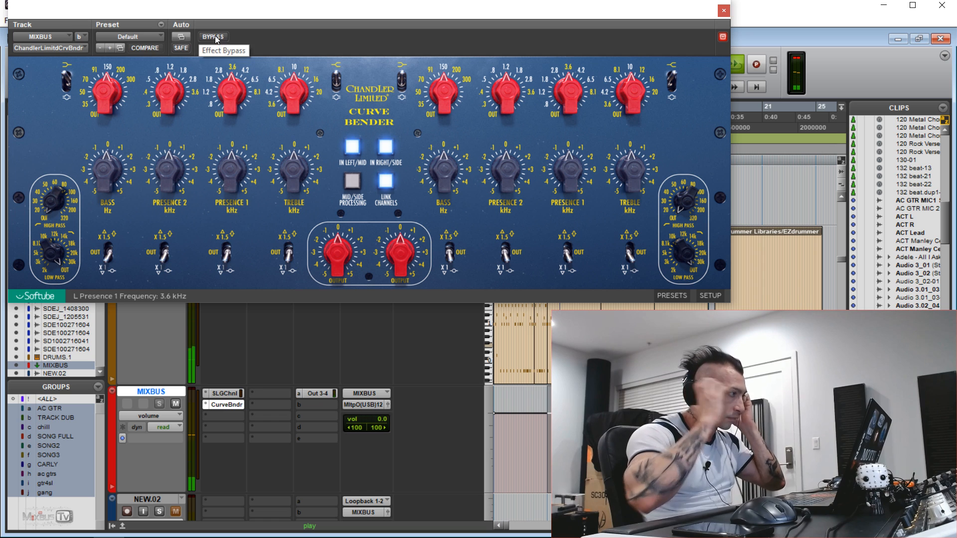
drag(115, 140, 102, 156)
click(66, 82)
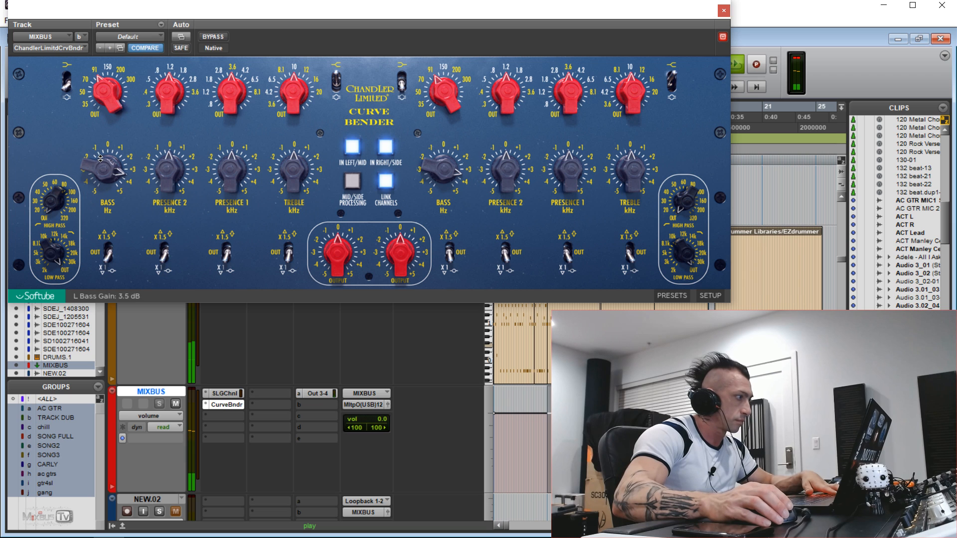
drag(111, 96, 77, 89)
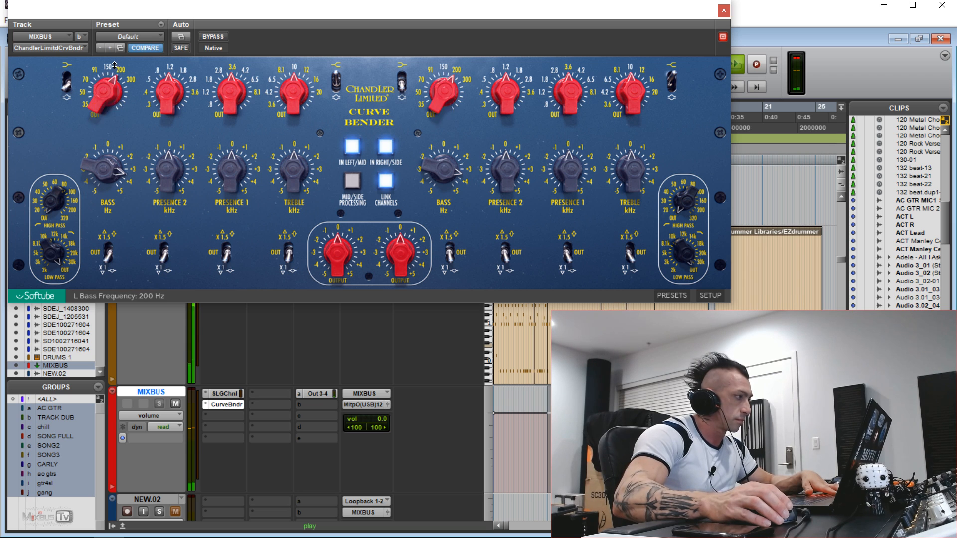
click(68, 83)
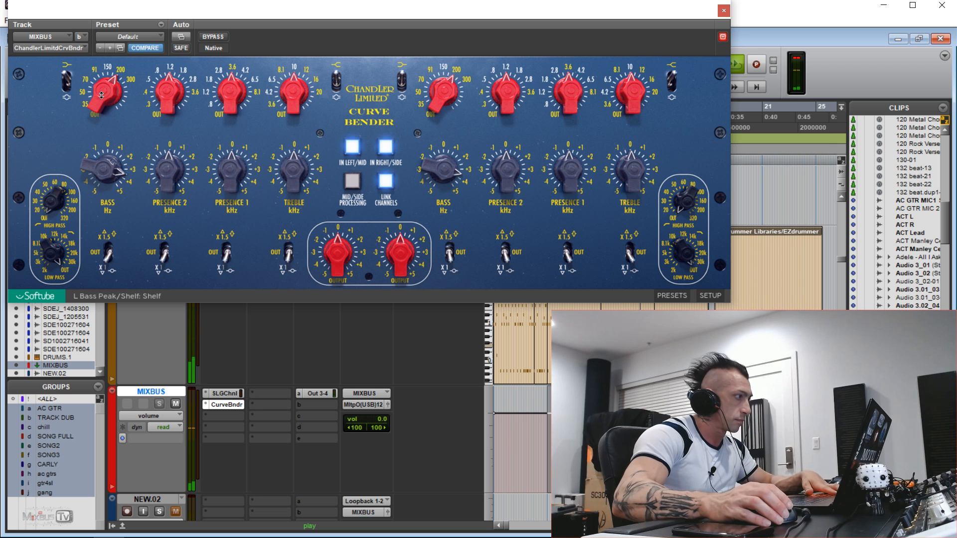
- Set the treble band to 12 kHz with the X 1.5 multiplier and a gain of 2.5 dB
drag(300, 104, 302, 99)
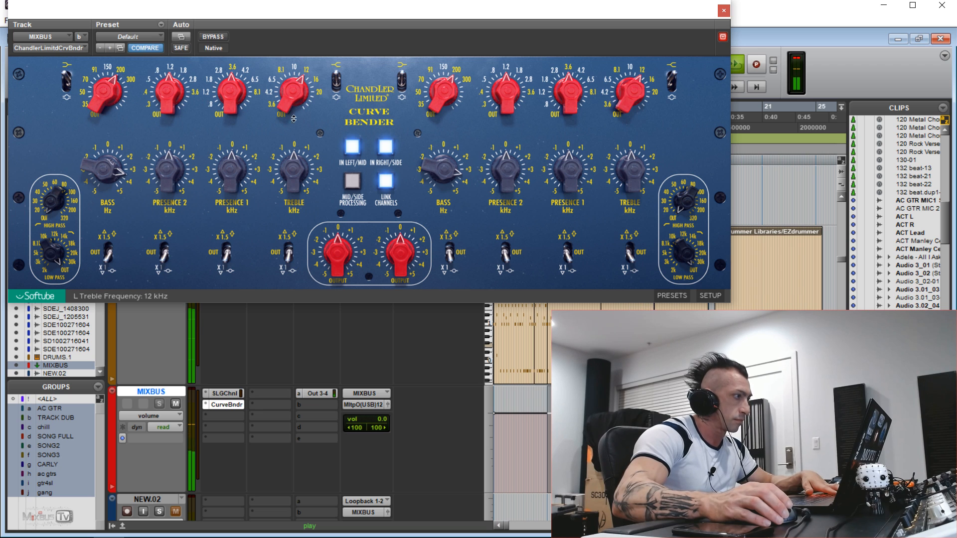
drag(301, 166, 290, 136)
click(288, 244)
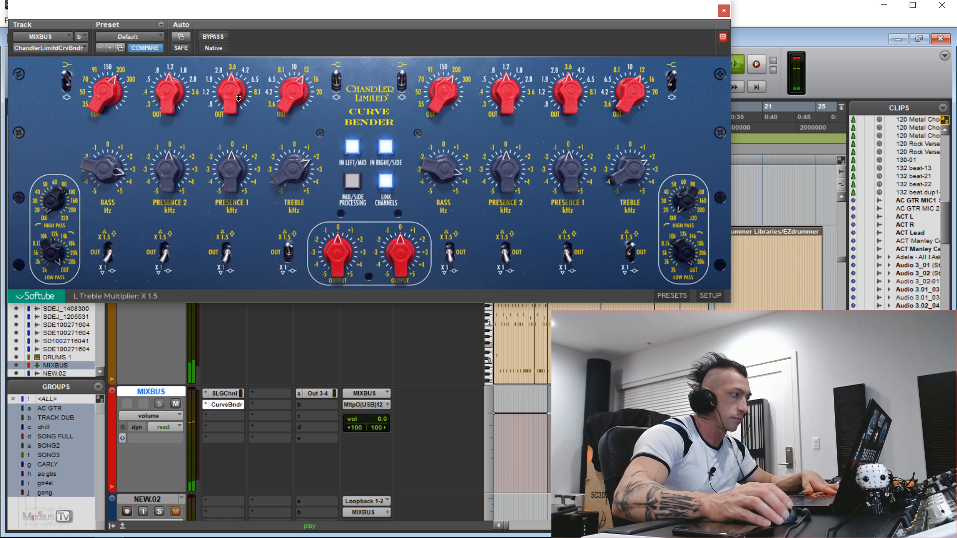
drag(297, 173, 297, 167)
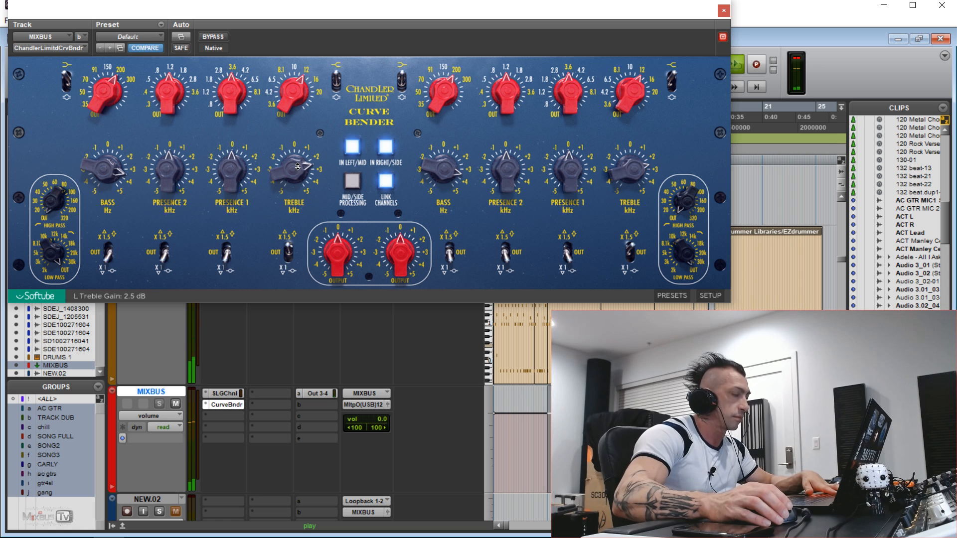
- Lower the Presence 1 frequency with its gain at 1.0 dB, and set Presence 2 to 0.4 kHz with -1.0 dB gain
drag(233, 107, 230, 135)
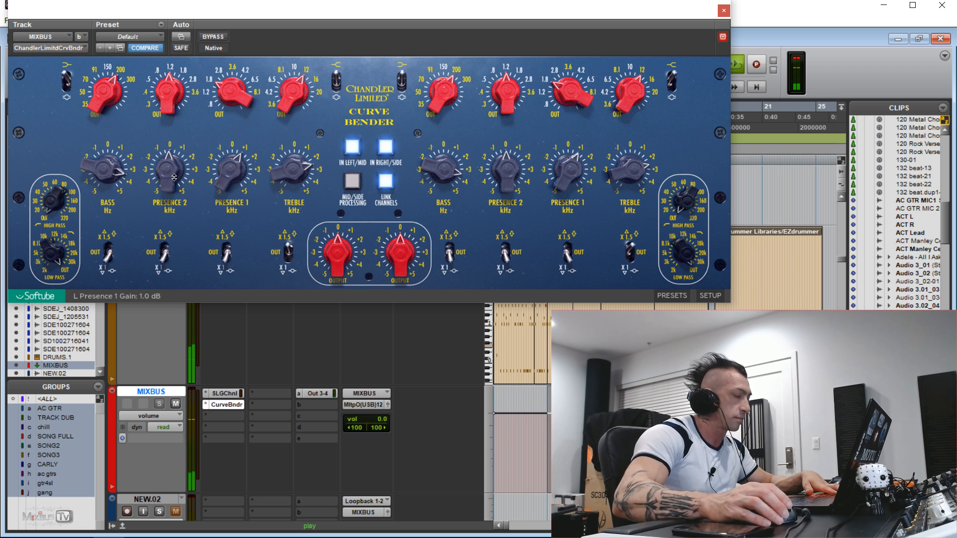
drag(170, 102, 169, 122)
drag(166, 177, 168, 144)
mouse_move(166, 103)
mouse_down()
mouse_move(166, 123)
mouse_move(165, 104)
mouse_up()
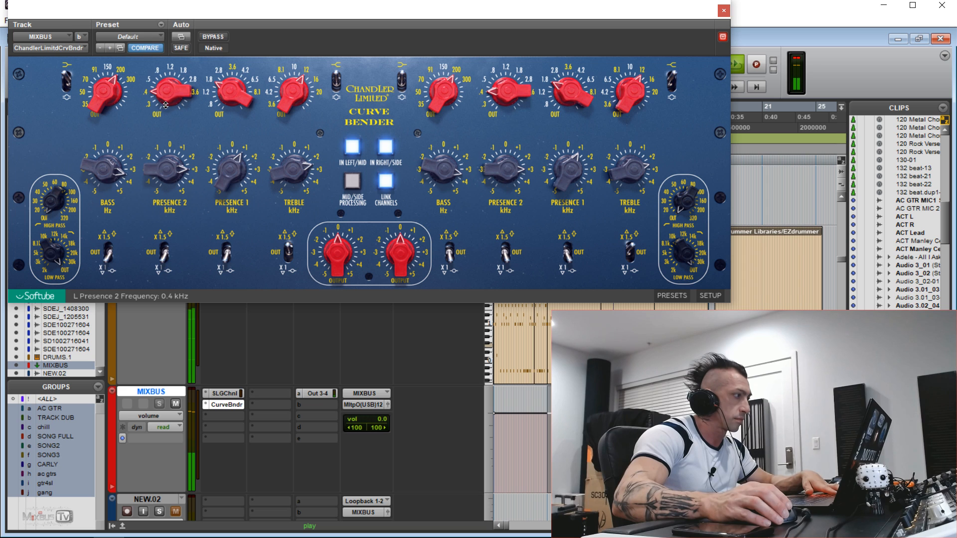
drag(159, 184, 157, 214)
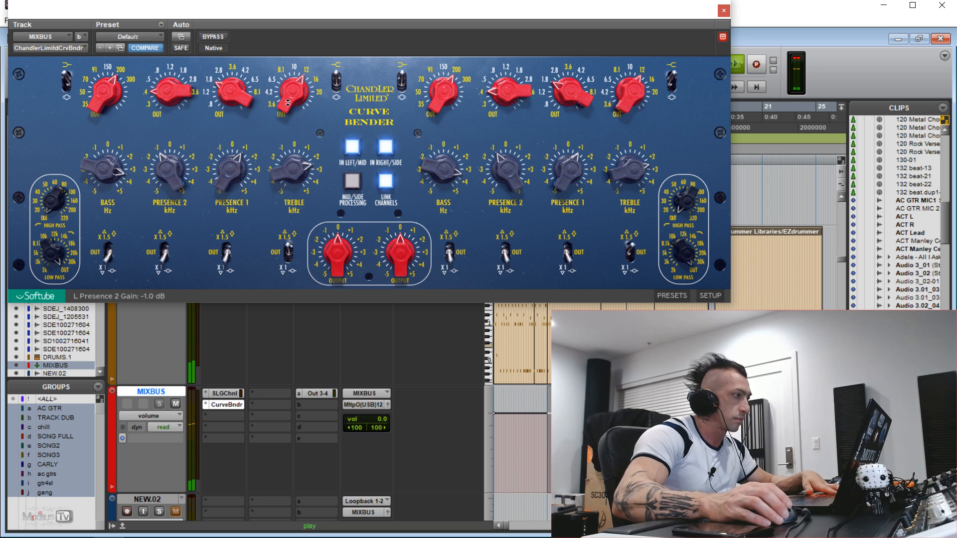
- Lower the linked outputs to -1.5 dB and toggle the bypass to compare the equalized and original mix
click(212, 37)
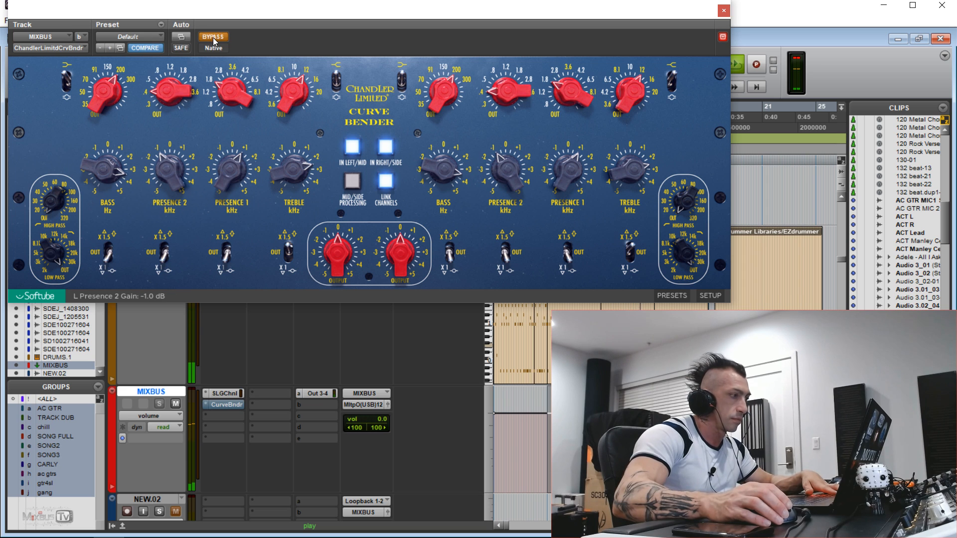
click(213, 37)
drag(338, 256, 341, 264)
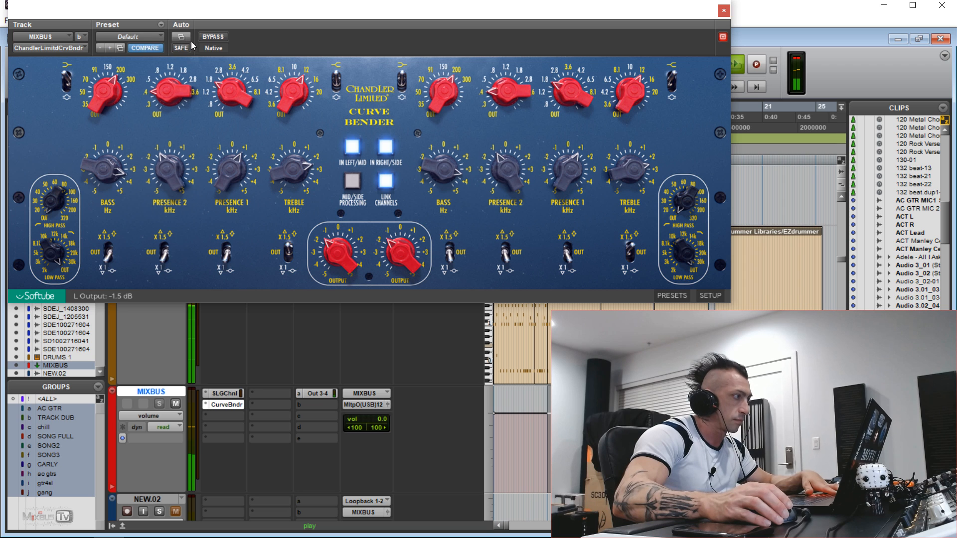
click(217, 38)
click(218, 38)
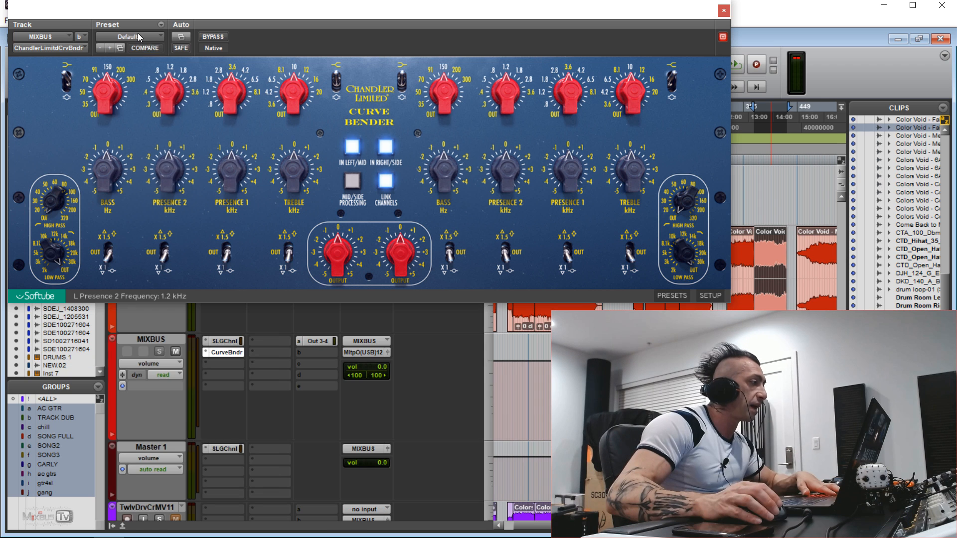
click(138, 38)
click(148, 39)
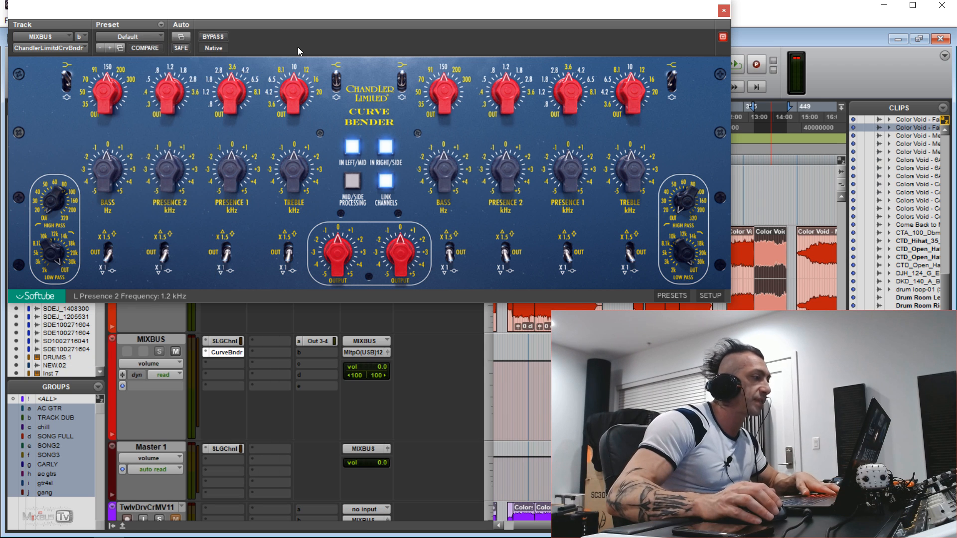
- Start playback and tune the Presence 2 band to 0.3 kHz with a 3.0 dB boost
key(space)
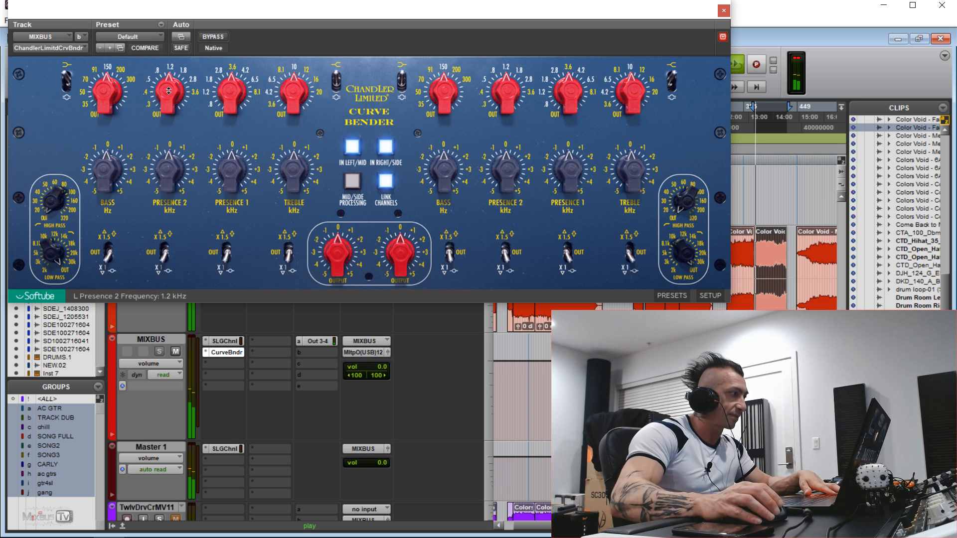
drag(180, 103, 173, 148)
drag(169, 191, 165, 138)
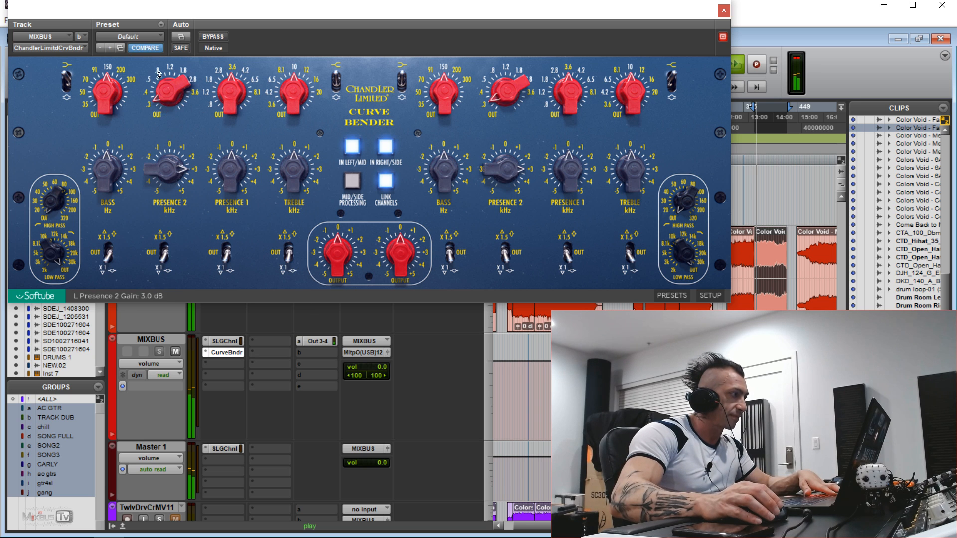
- Set Presence 2 to 0.4 kHz with -1.5 dB gain, and give the treble band a slight boost at 16 kHz
drag(158, 83, 160, 71)
drag(172, 149, 165, 194)
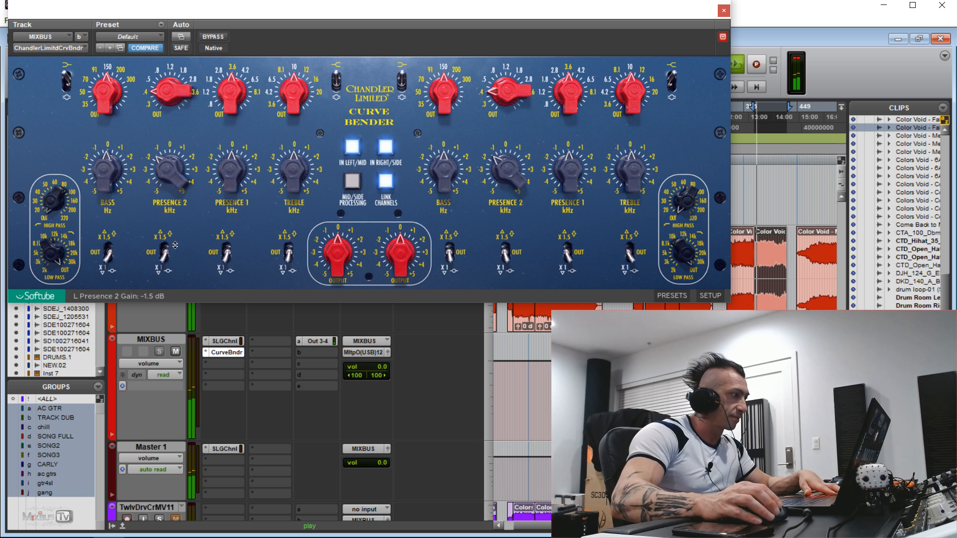
drag(299, 112, 299, 99)
drag(299, 187, 299, 172)
drag(294, 122, 291, 88)
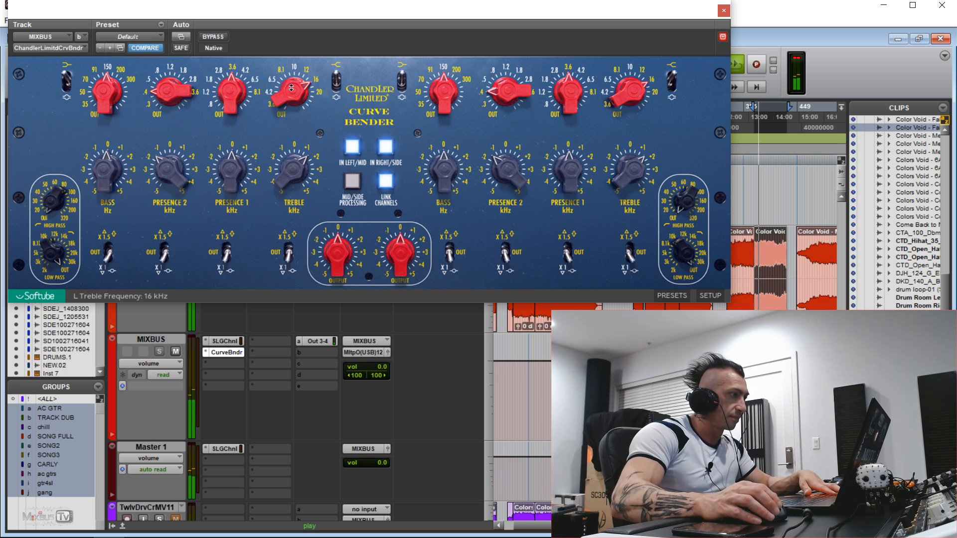
- Set the bass band to 50 Hz with 1.5 dB gain and its curve-shape switch flipped, and compare against the bypassed mix
drag(105, 94, 112, 168)
click(68, 81)
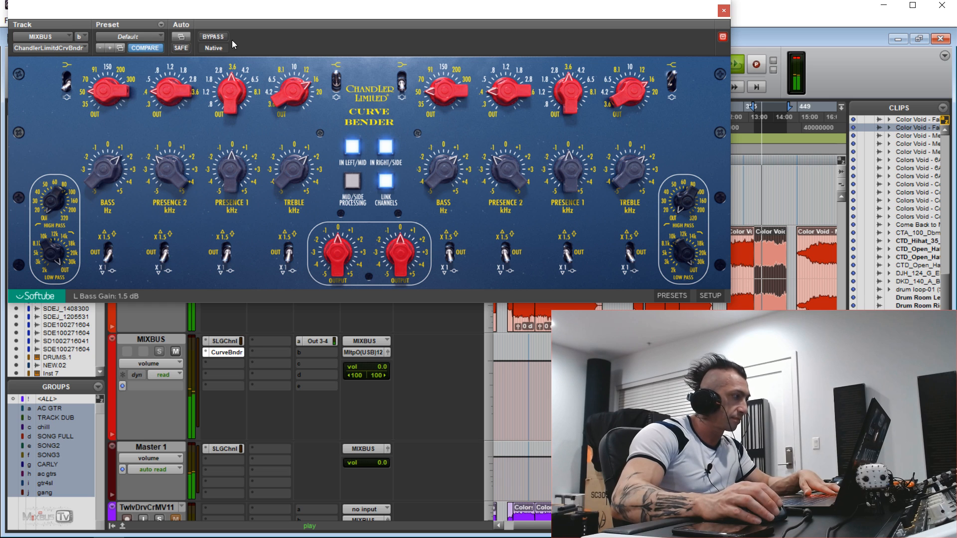
click(210, 38)
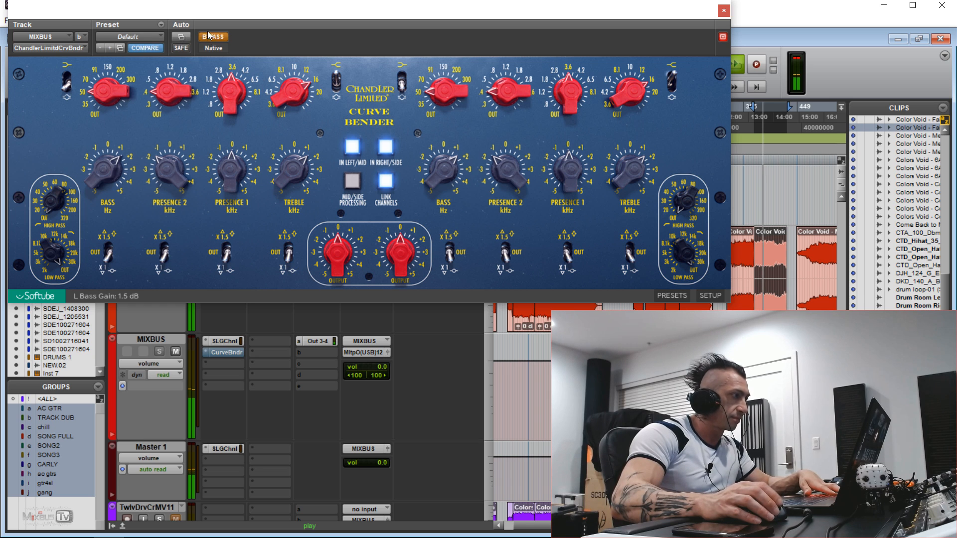
click(210, 36)
- Give Presence 1 a slight boost at 6.5 kHz and set the linked outputs to -0.5 dB
drag(231, 95, 231, 84)
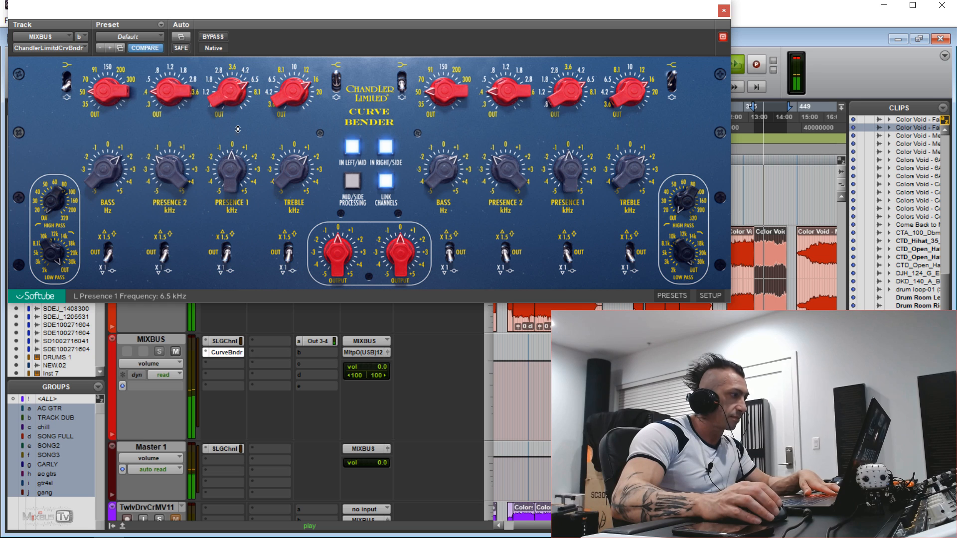
drag(238, 170, 239, 168)
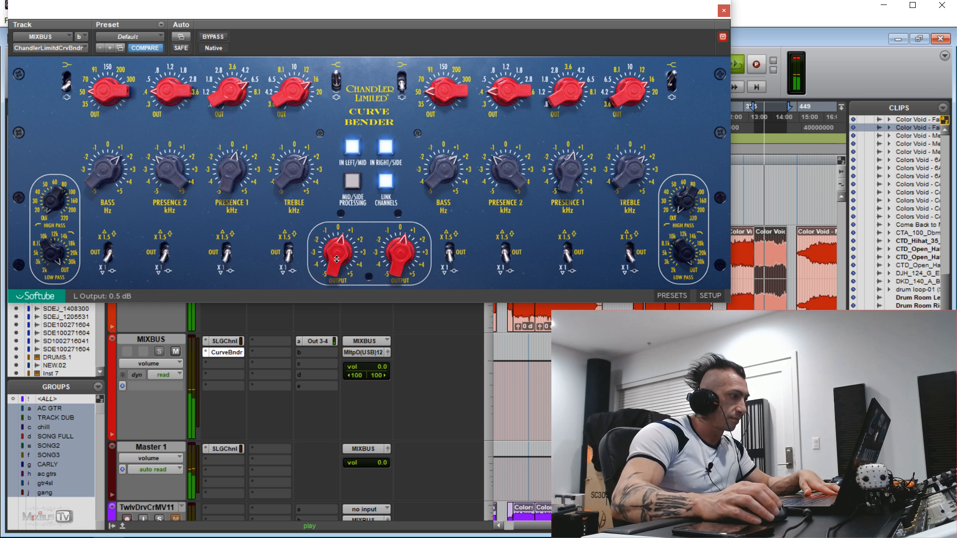
drag(334, 249, 334, 254)
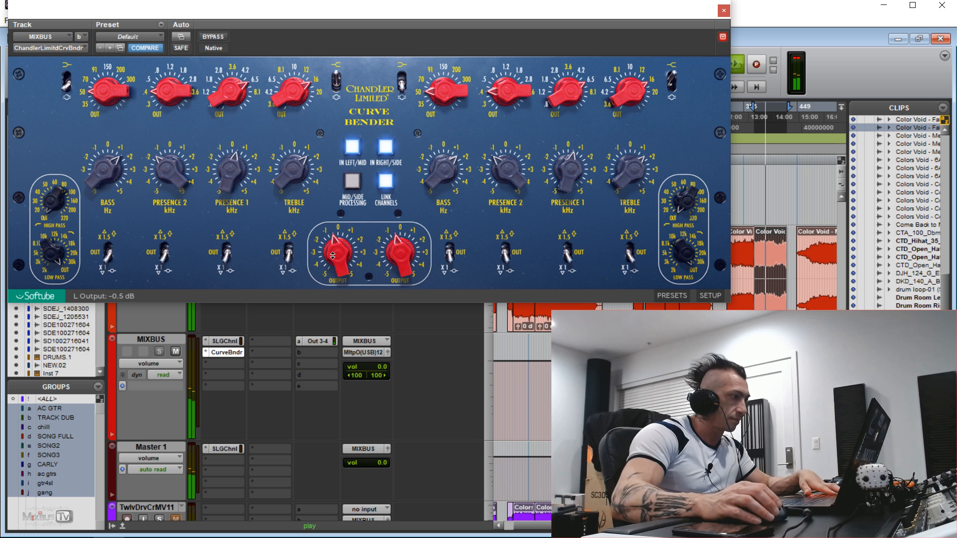
- Set the Presence 1 gain to 0.5 dB and the linked outputs to 0.0 dB while comparing against the bypassed mix
click(214, 39)
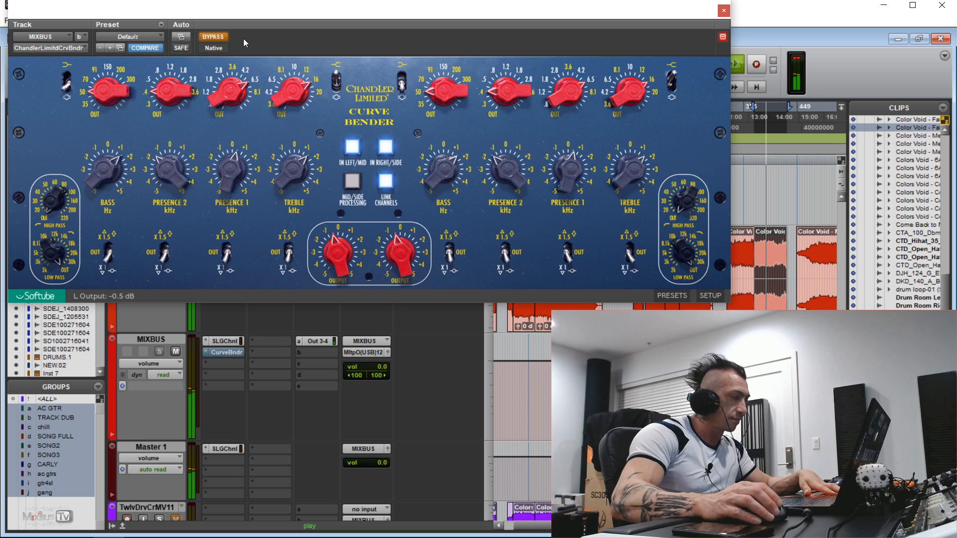
click(213, 36)
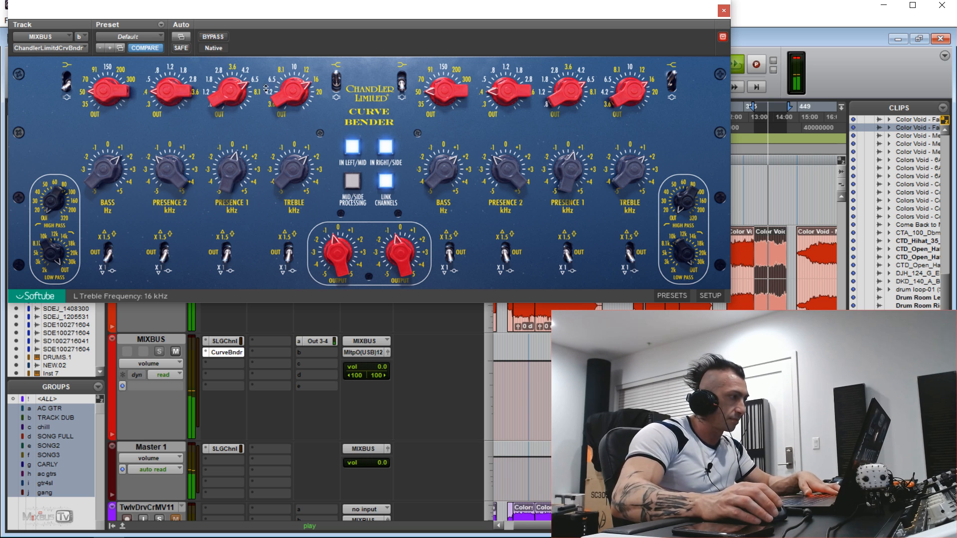
drag(237, 176, 286, 182)
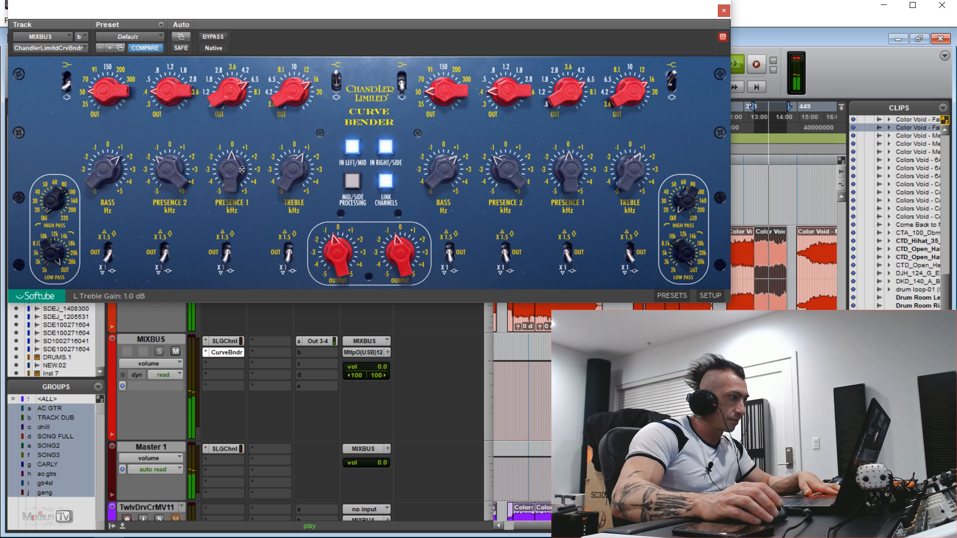
click(219, 40)
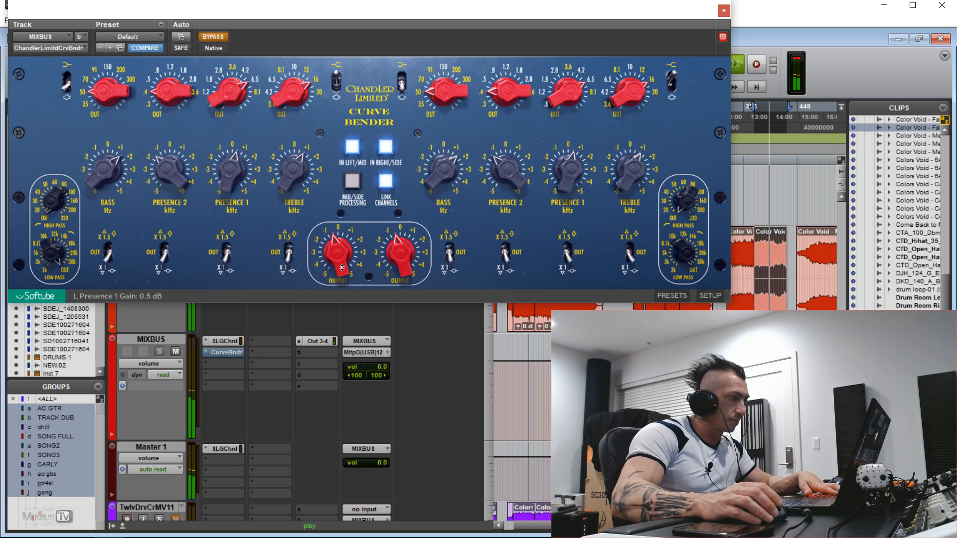
click(222, 36)
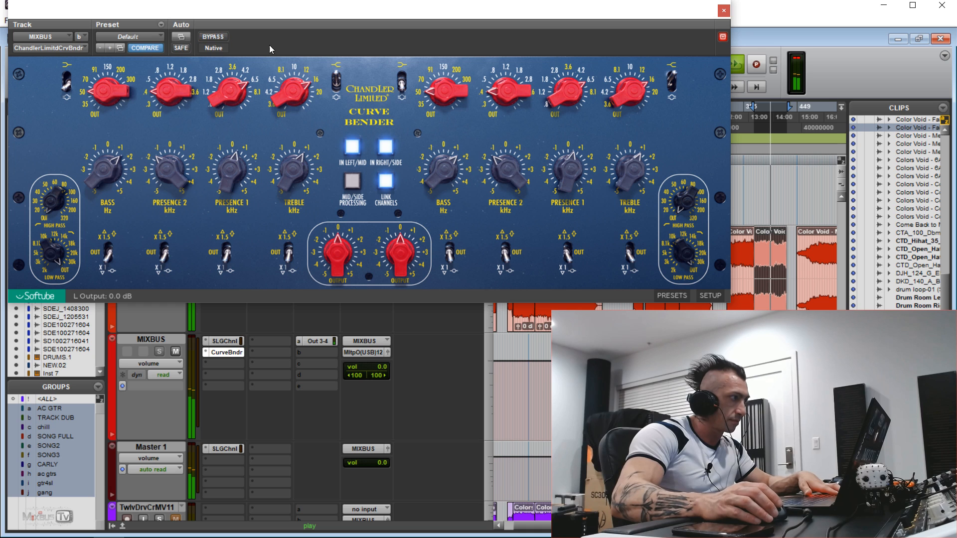
- Set the bass frequency to 150 Hz and flip the bass curve-shape switch back
drag(102, 93, 105, 116)
click(66, 84)
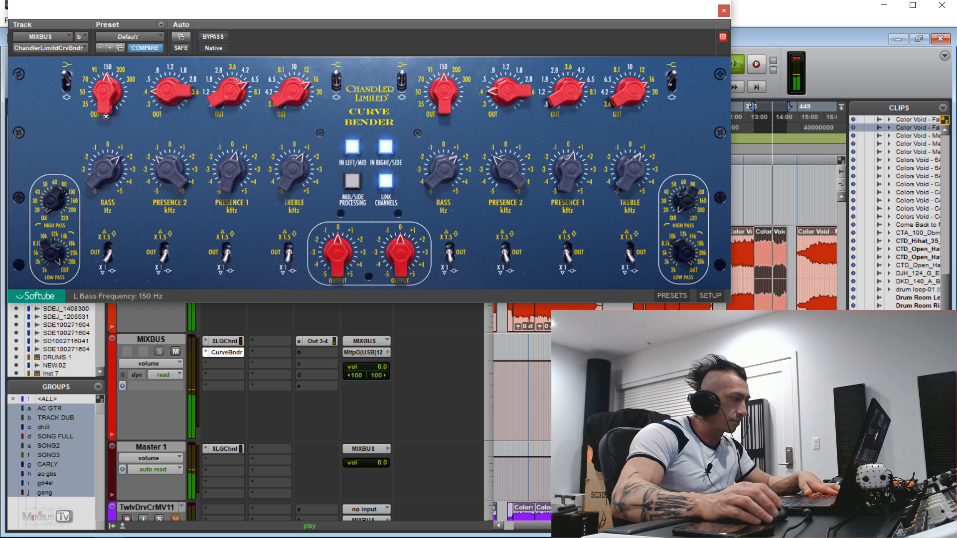
- Bypass the equalizer, stop playback and close the plug-in window
click(225, 38)
key(space)
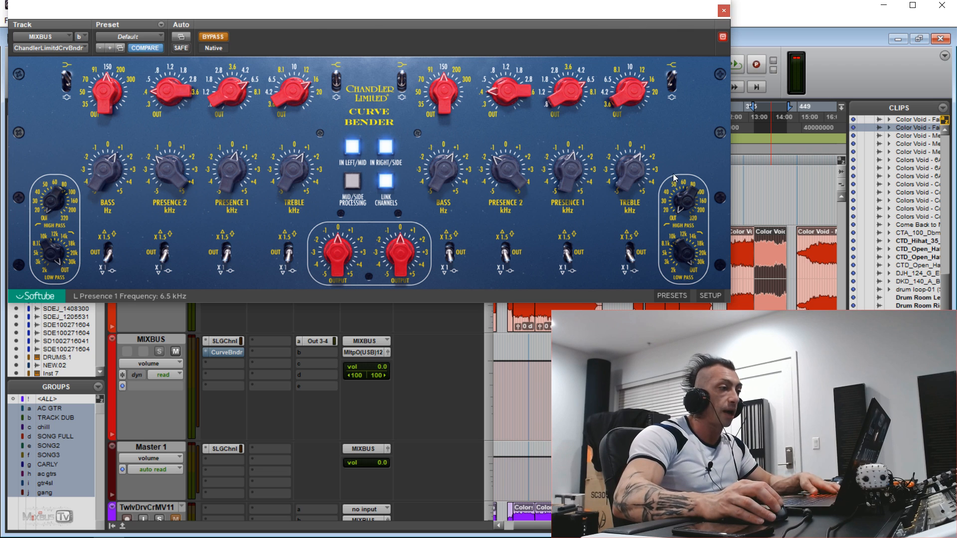
click(724, 10)
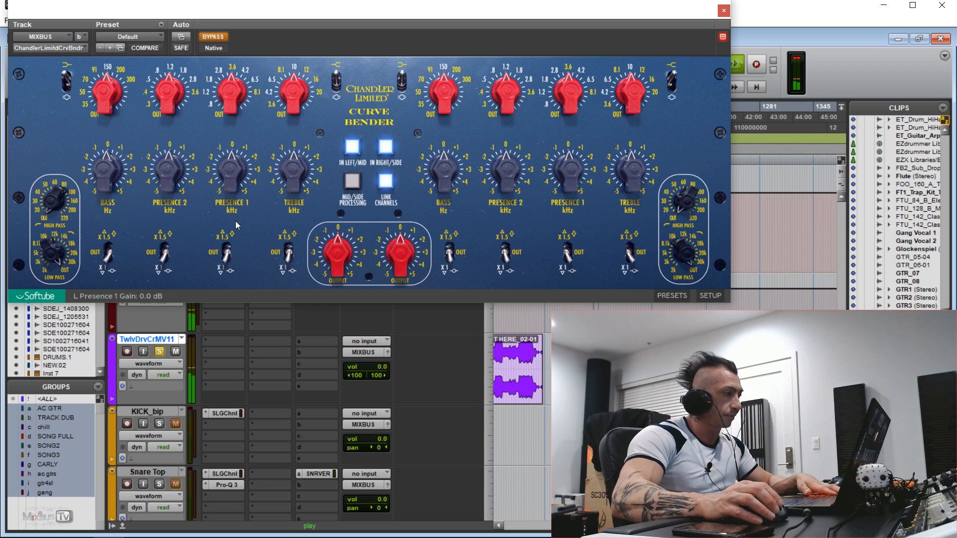
- Turn off the bypass and set the bass band to 70 Hz with the X 1.5 multiplier and its curve-shape switch flipped
click(222, 37)
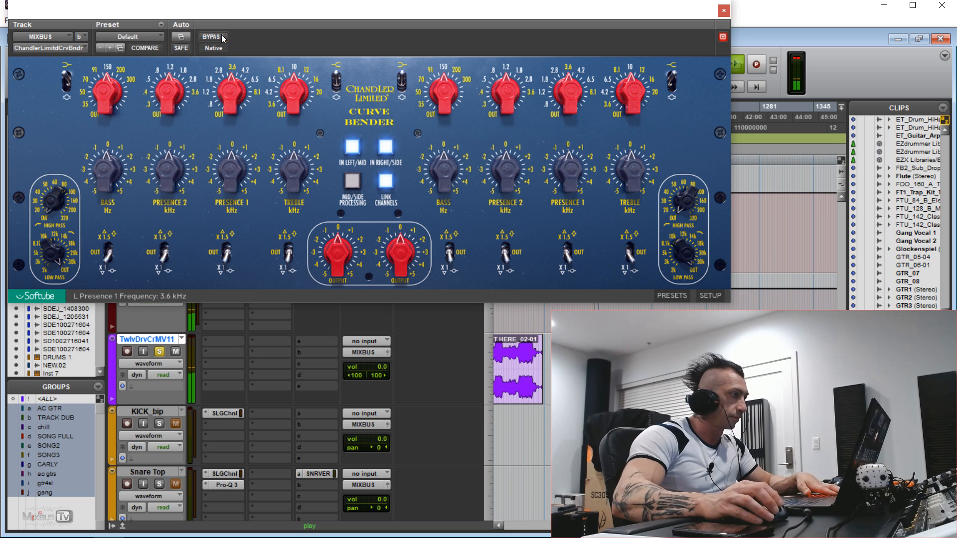
drag(106, 97, 105, 124)
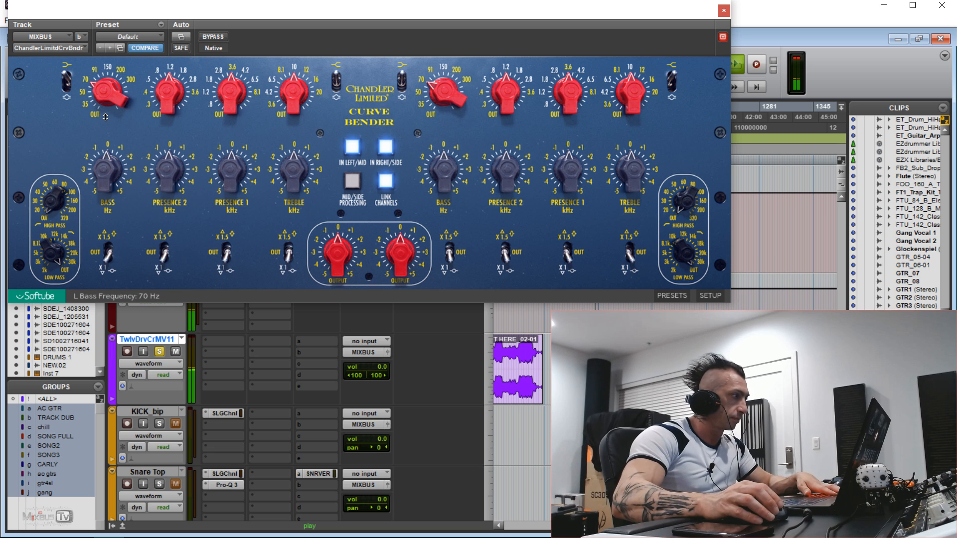
click(107, 253)
click(66, 83)
- Adjust the high-pass filter and set the bass gain to 2.5 dB
drag(107, 166, 107, 160)
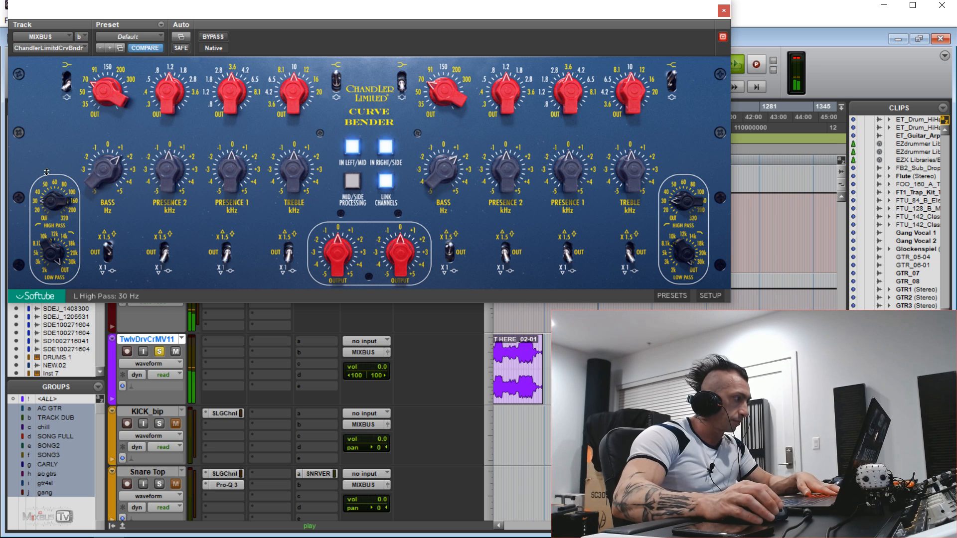
drag(110, 179, 107, 167)
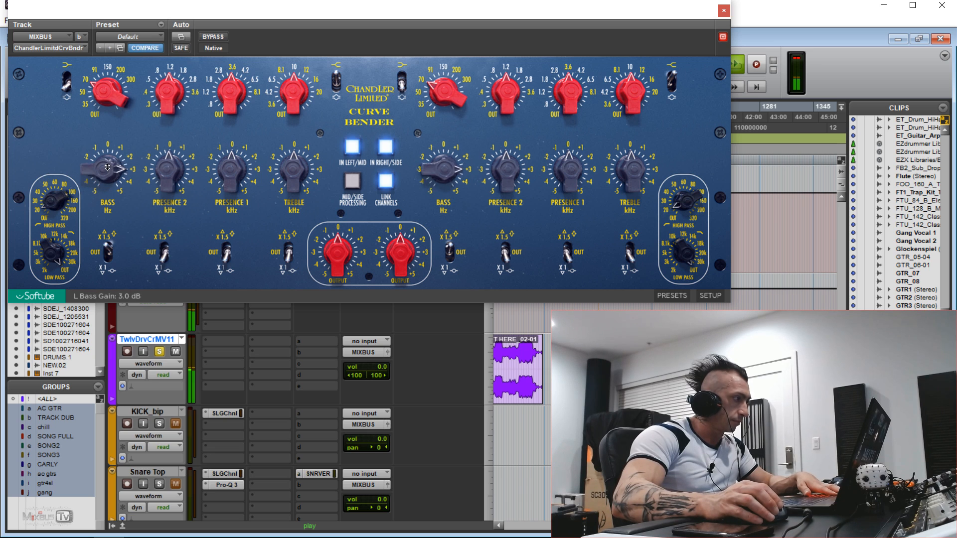
drag(76, 204, 96, 189)
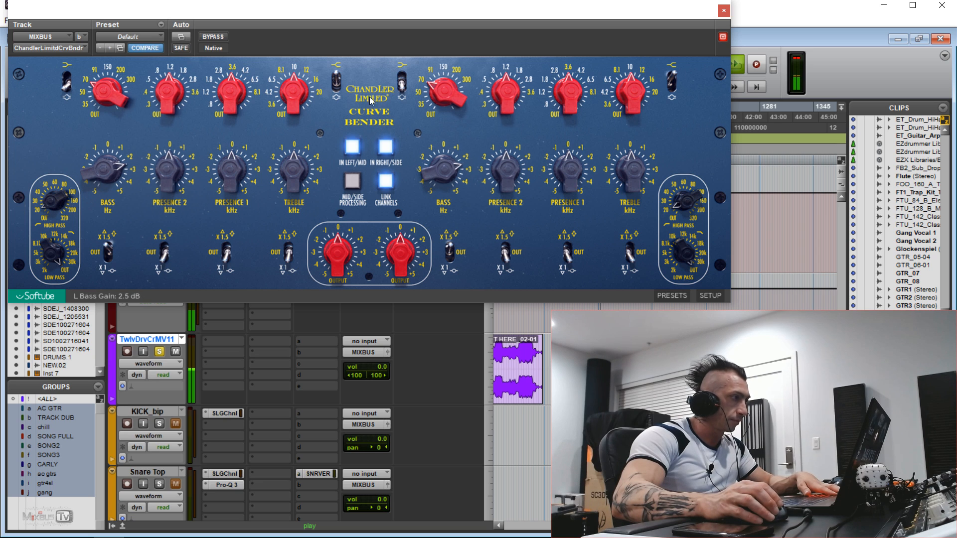
- Lower the treble frequency with 1.0 dB gain, and set Presence 2 to 0.3 kHz with -0.5 dB gain
drag(307, 96, 306, 87)
drag(299, 172, 299, 163)
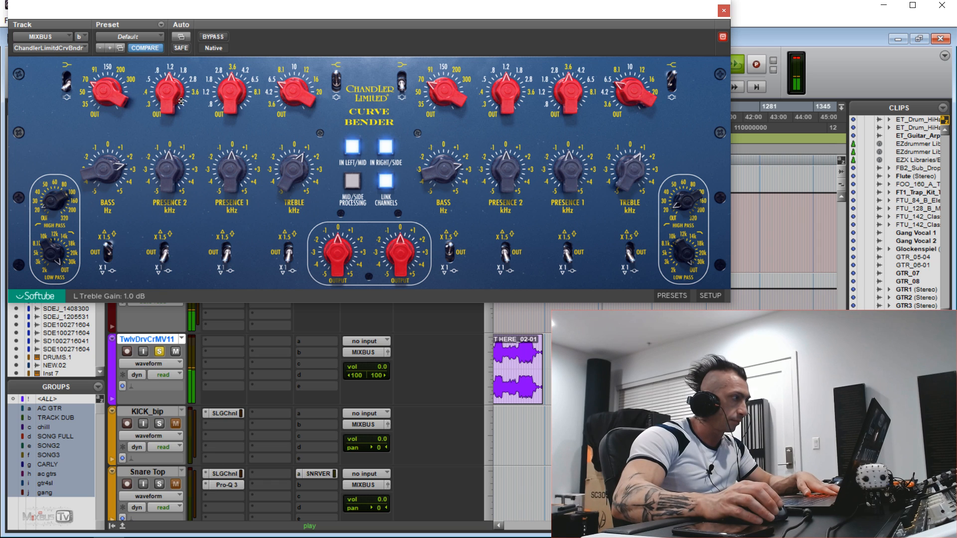
drag(163, 93, 165, 81)
drag(167, 165, 166, 169)
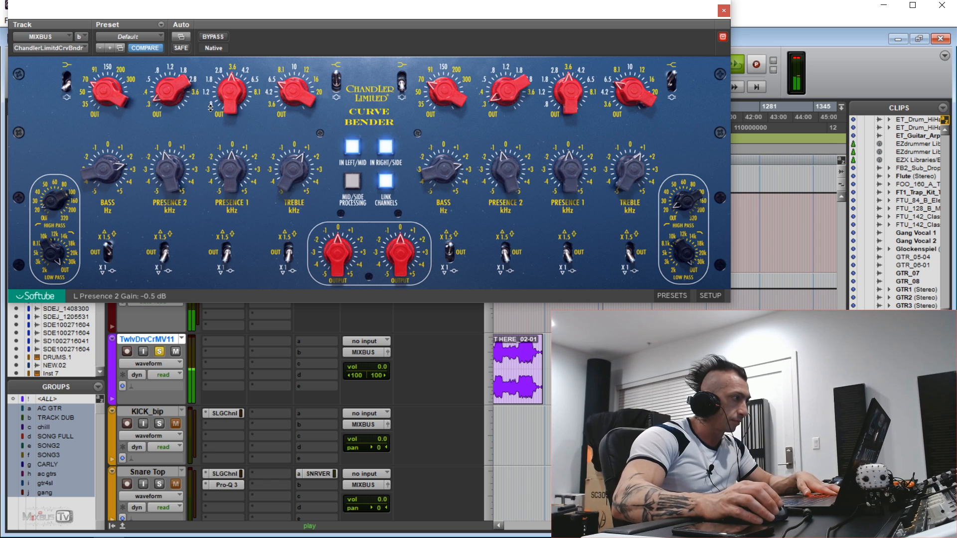
- Audition different Presence 1 frequencies and gains, settling on 3.6 kHz with a 2.0 dB boost
drag(230, 96, 237, 112)
drag(237, 174, 237, 161)
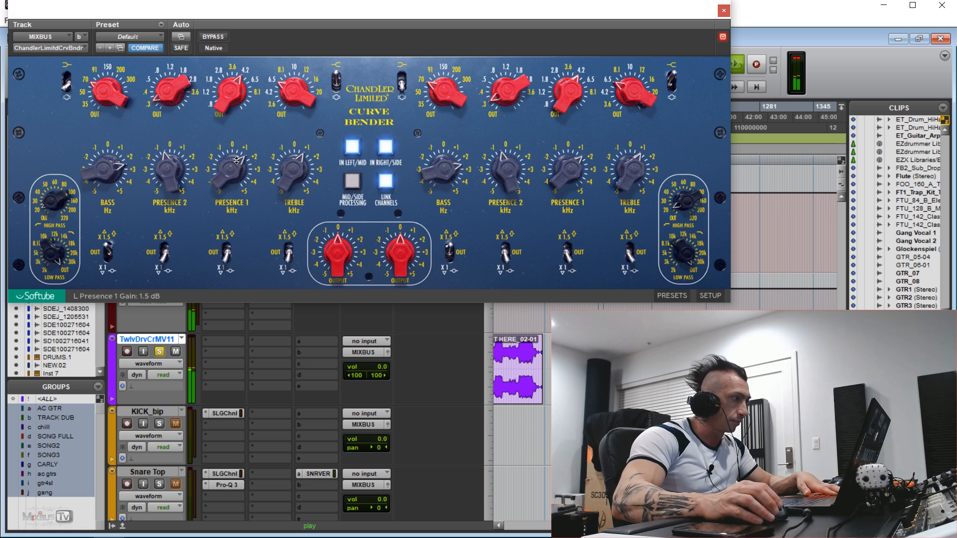
drag(236, 98, 233, 123)
drag(235, 166, 236, 154)
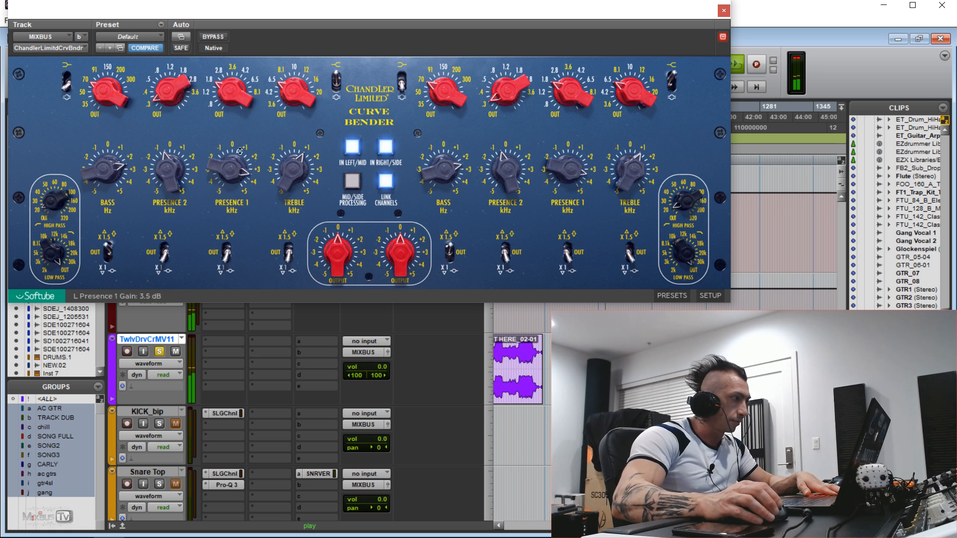
mouse_move(241, 90)
mouse_down()
mouse_move(243, 55)
mouse_move(233, 106)
mouse_up()
drag(230, 166, 230, 177)
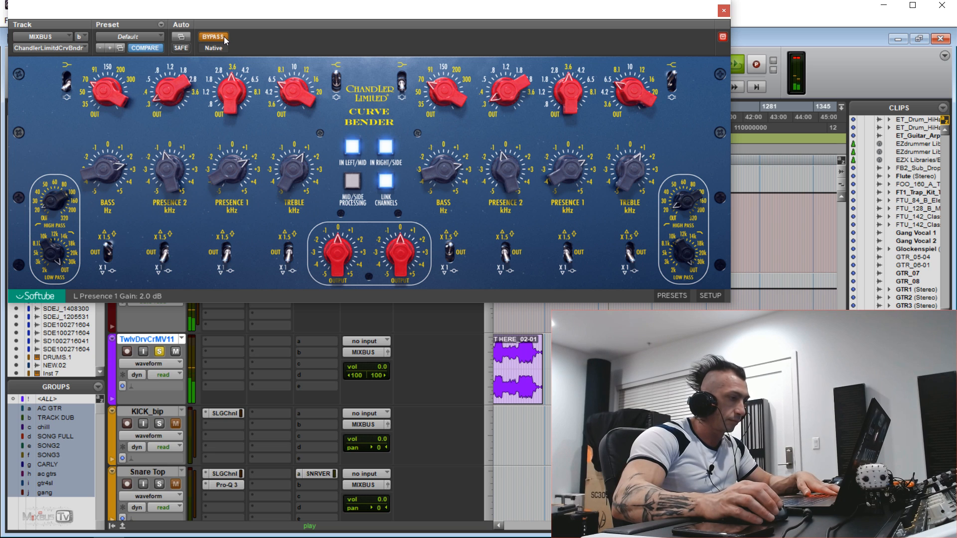
- Flip the bass curve-shape switch with the frequency at 70 Hz and compare the equalized mix against bypass
click(213, 37)
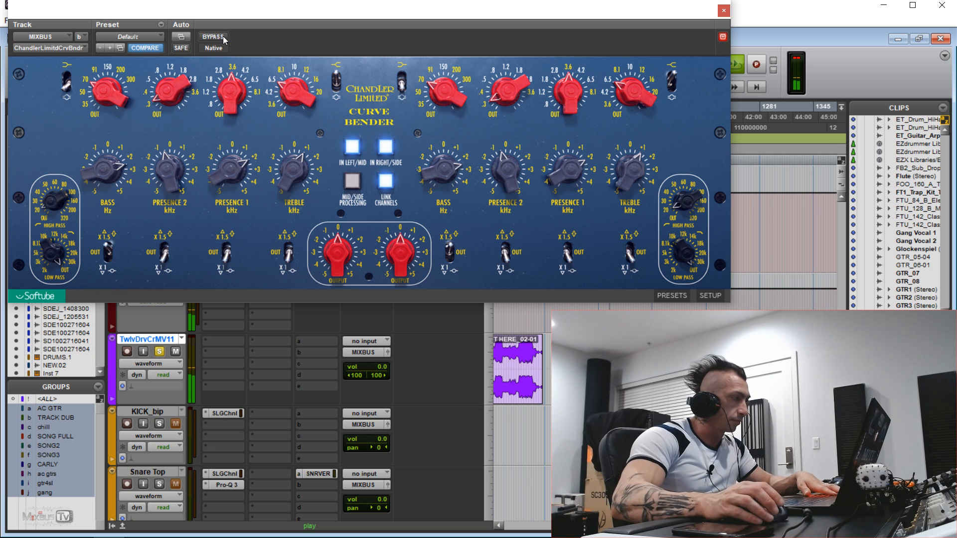
click(66, 83)
drag(100, 88, 102, 103)
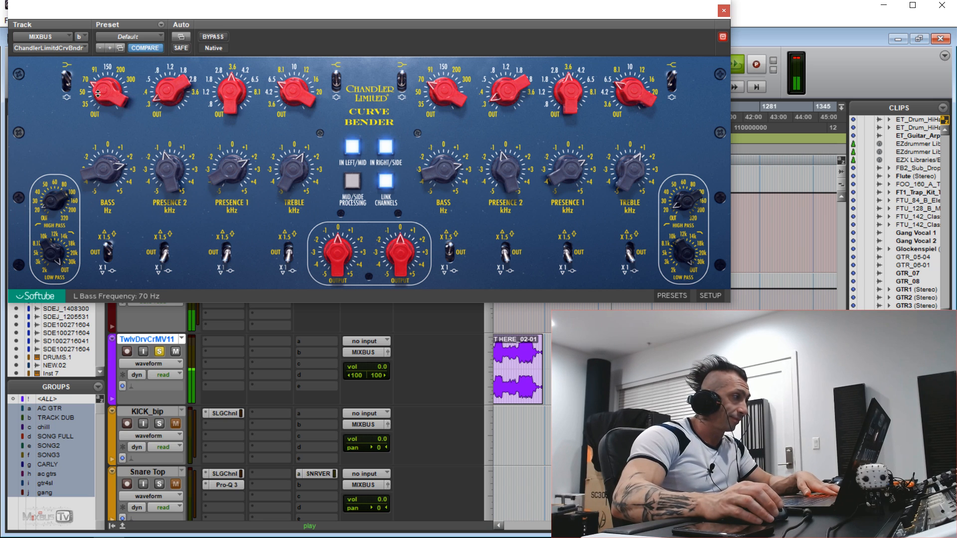
click(212, 38)
click(212, 40)
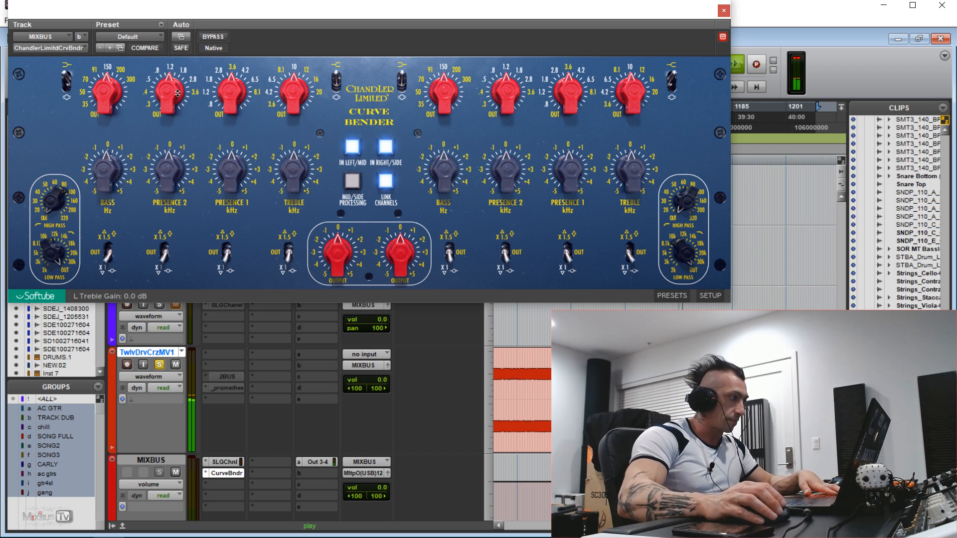
- Set the bass band to 50 Hz with 4.0 dB gain and its curve-shape switch flipped, and set the high-pass filter to 20 Hz
drag(110, 93, 111, 106)
drag(103, 174, 104, 151)
click(71, 94)
drag(109, 108, 108, 132)
drag(107, 170, 106, 146)
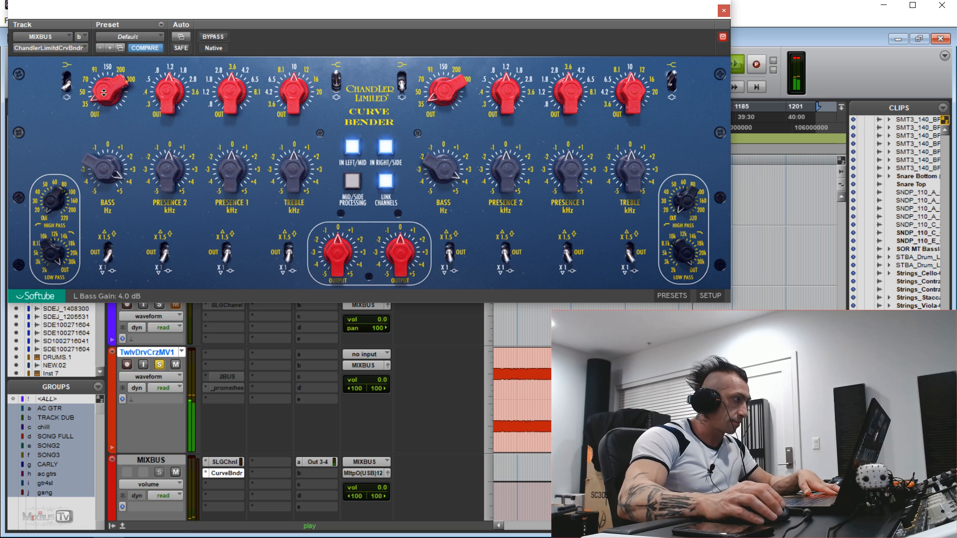
drag(102, 81, 105, 70)
drag(45, 199, 47, 187)
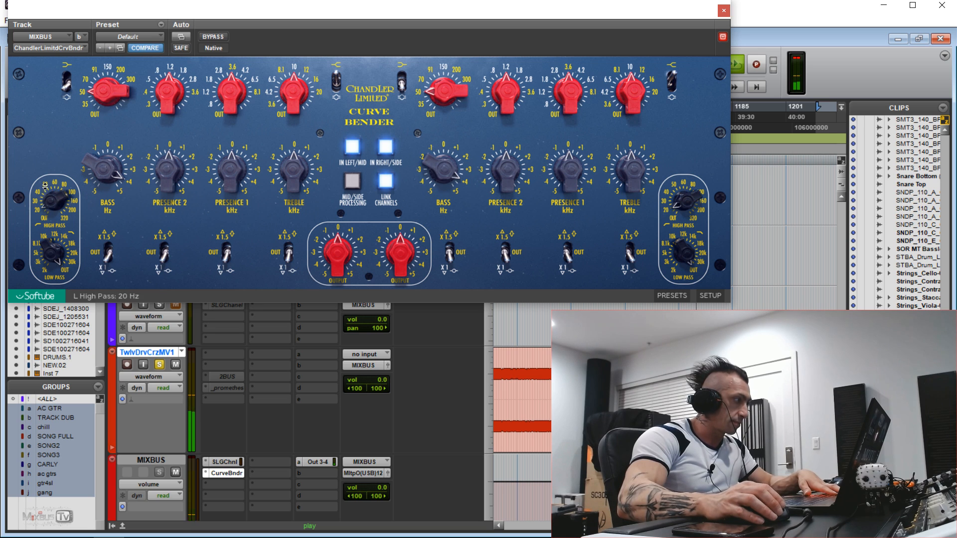
- Reduce the Presence 2 gain, and give the treble band a 2.5 dB boost with its curve-shape switch flipped
drag(178, 92, 160, 189)
click(285, 113)
drag(285, 112, 287, 76)
drag(299, 187, 299, 171)
drag(292, 110, 322, 46)
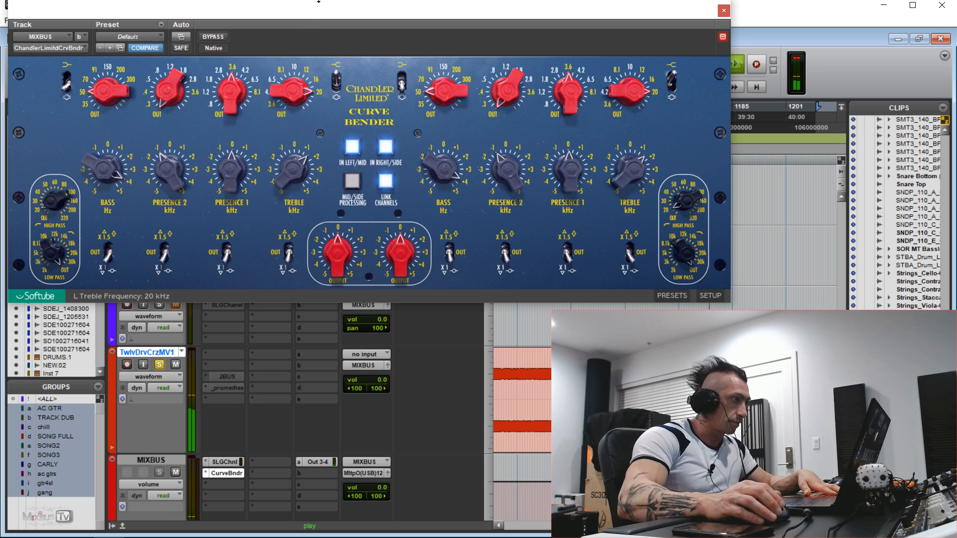
click(337, 78)
drag(297, 90, 291, 162)
- Set Presence 1 to 4.2 kHz with 1.5 dB gain and the Presence 2 frequency to 0.3 kHz
drag(231, 100, 231, 92)
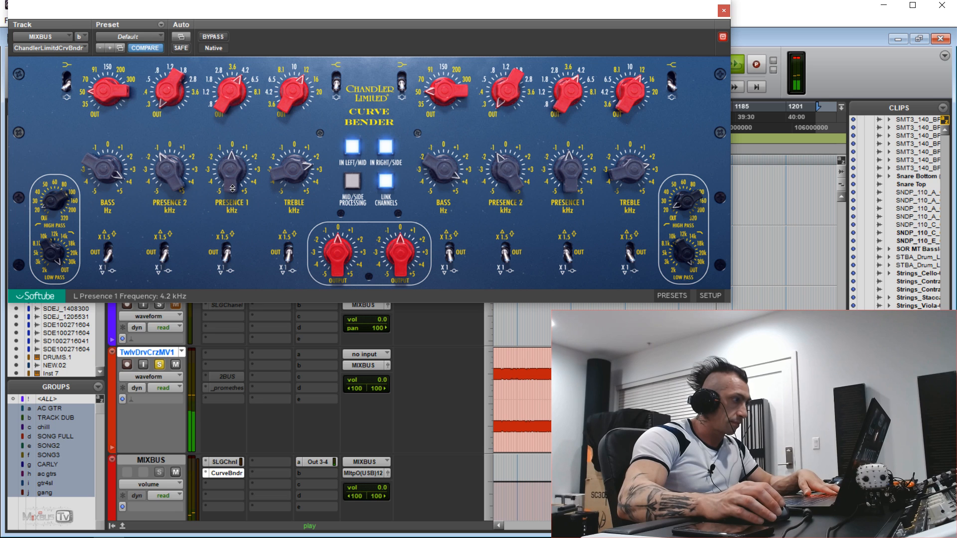
drag(232, 187, 232, 172)
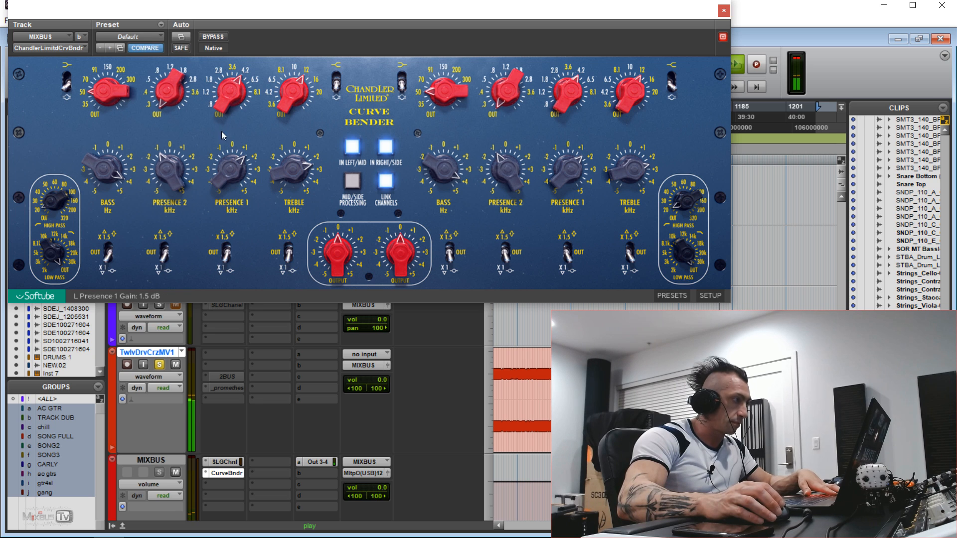
drag(167, 87, 166, 105)
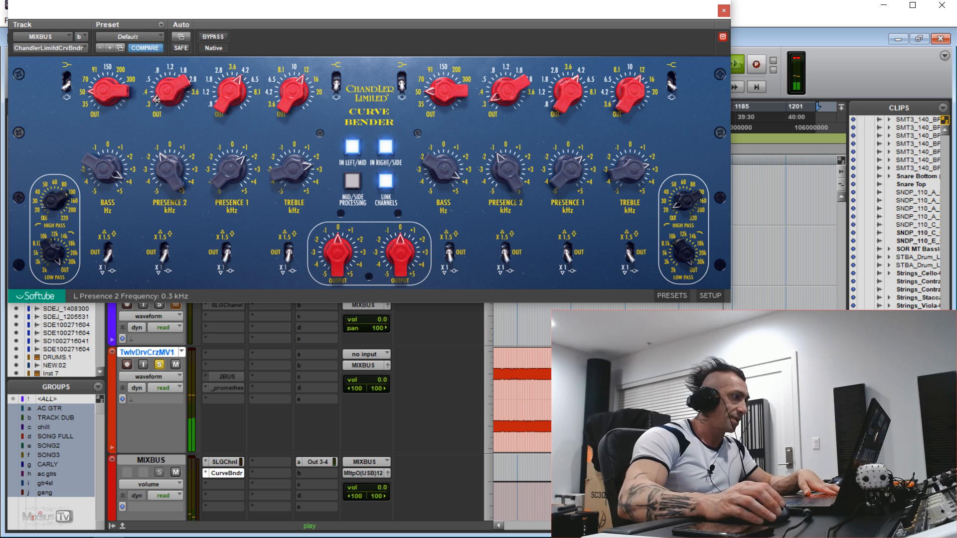
- Toggle the effect bypass repeatedly to compare the equalized and original mix
click(212, 38)
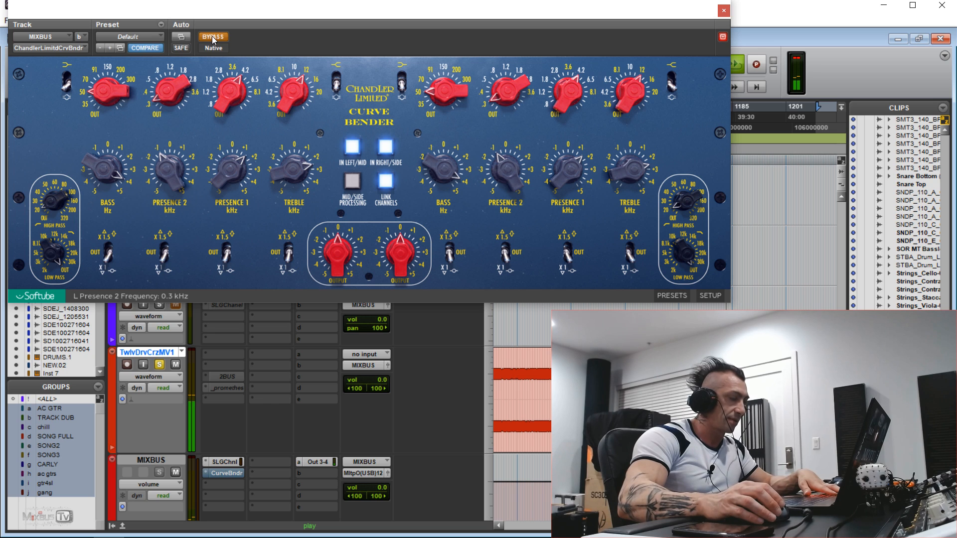
click(213, 38)
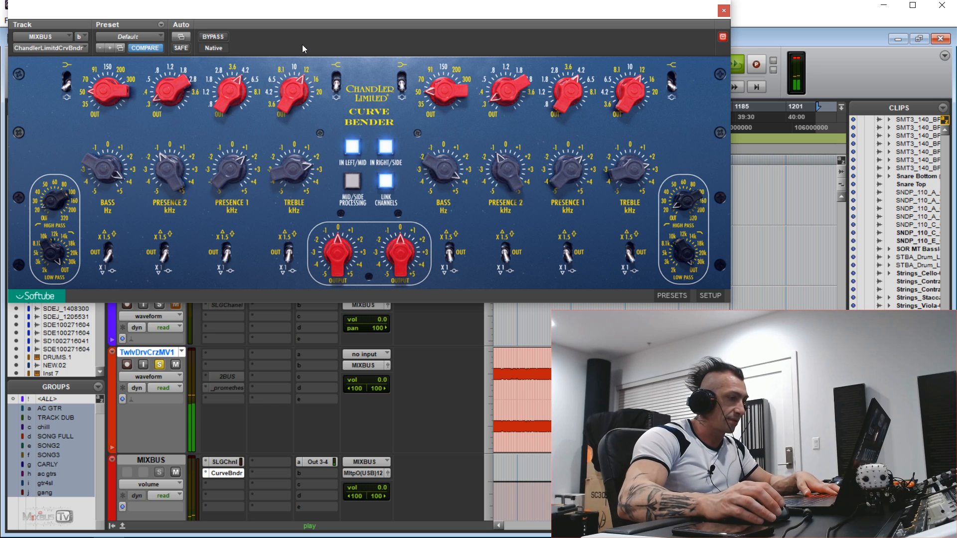
click(213, 37)
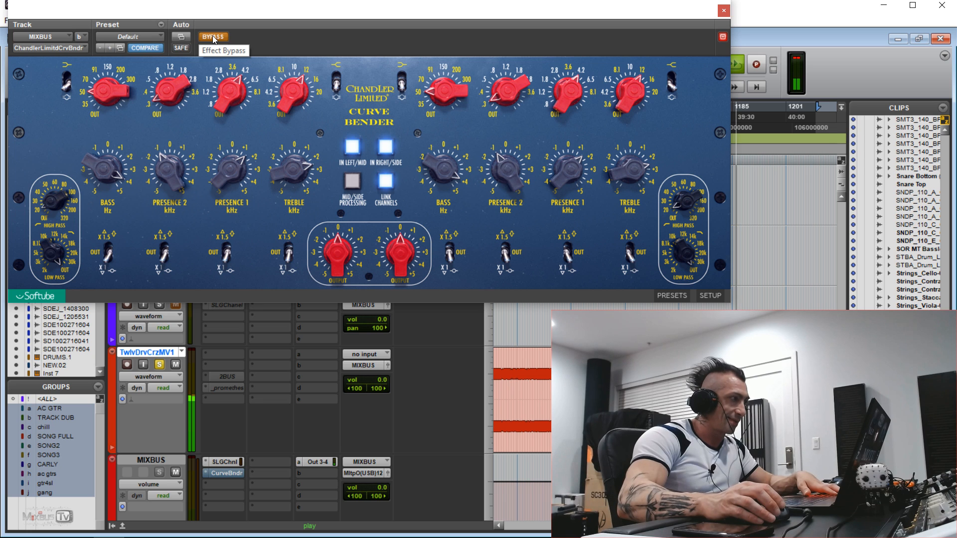
click(213, 37)
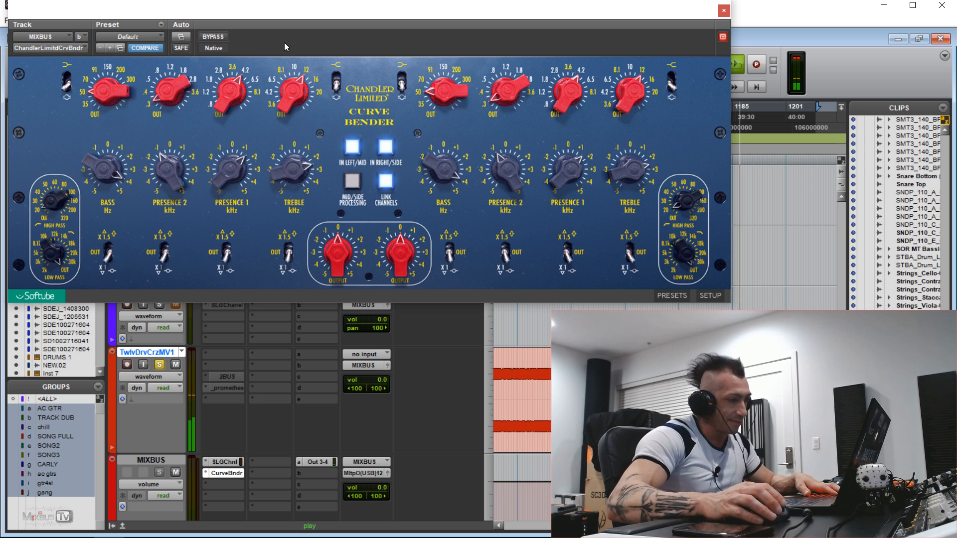
click(220, 38)
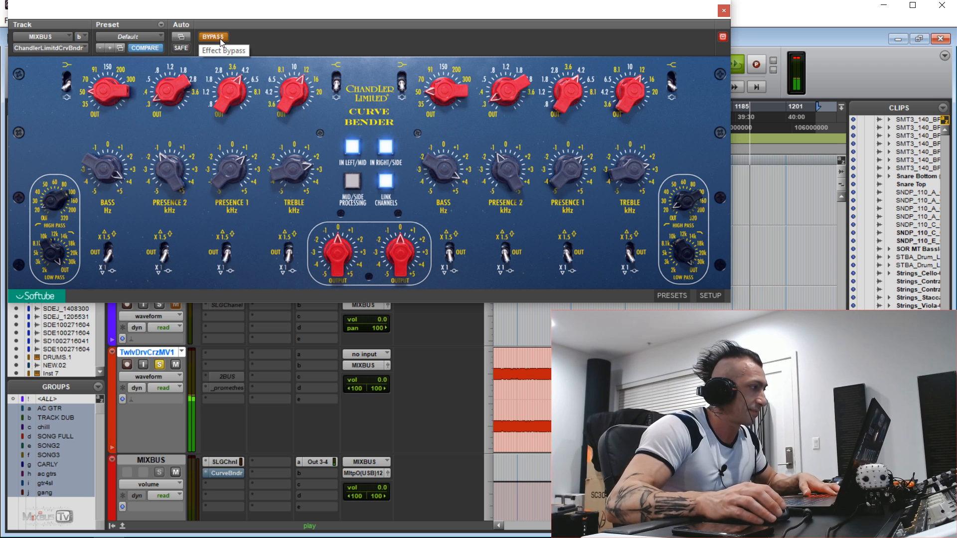
click(220, 38)
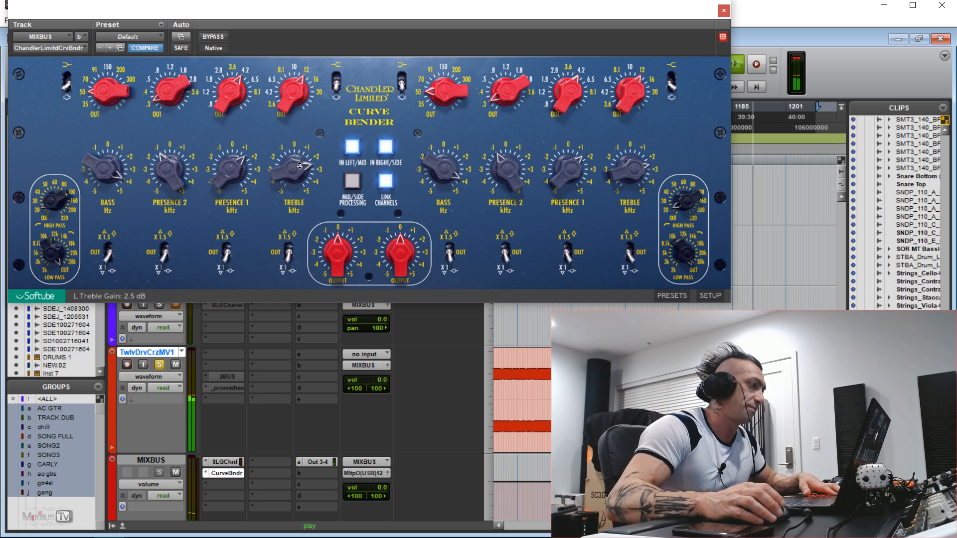